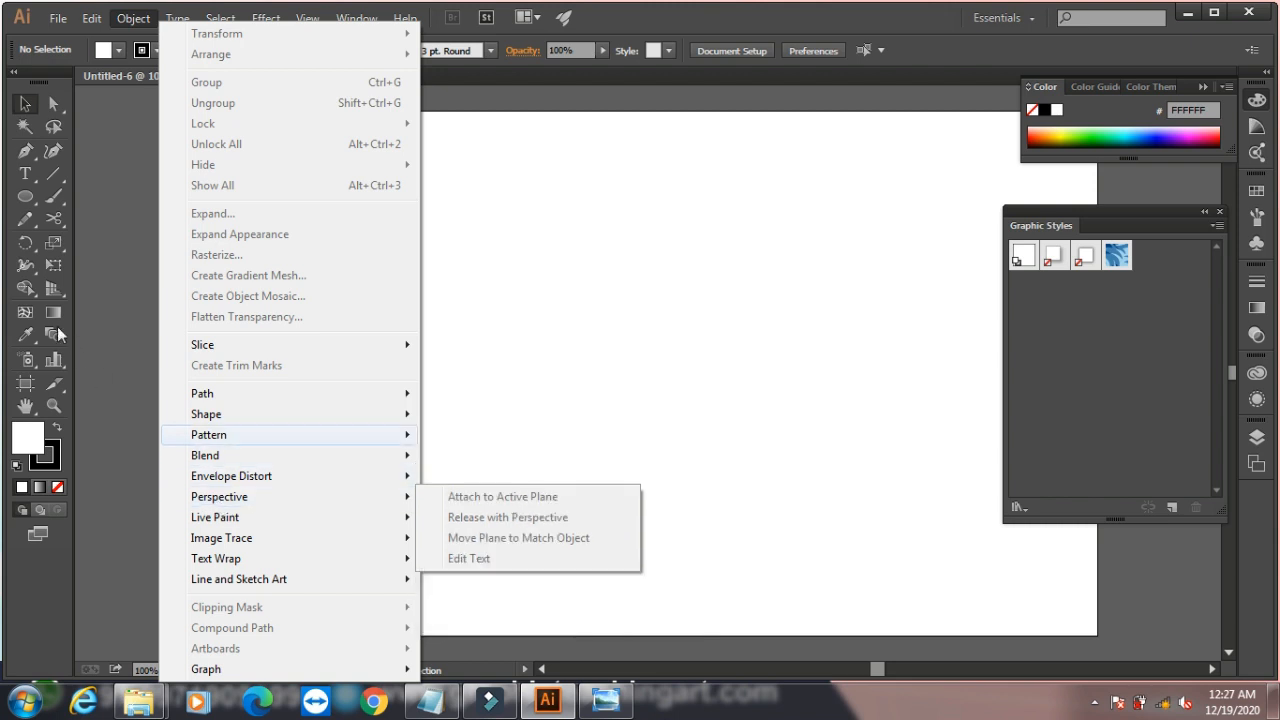
- Show the perspective grid and draw a rectangle covering its left plane, filled with orange FF7E00
click(53, 285)
drag(53, 285, 95, 288)
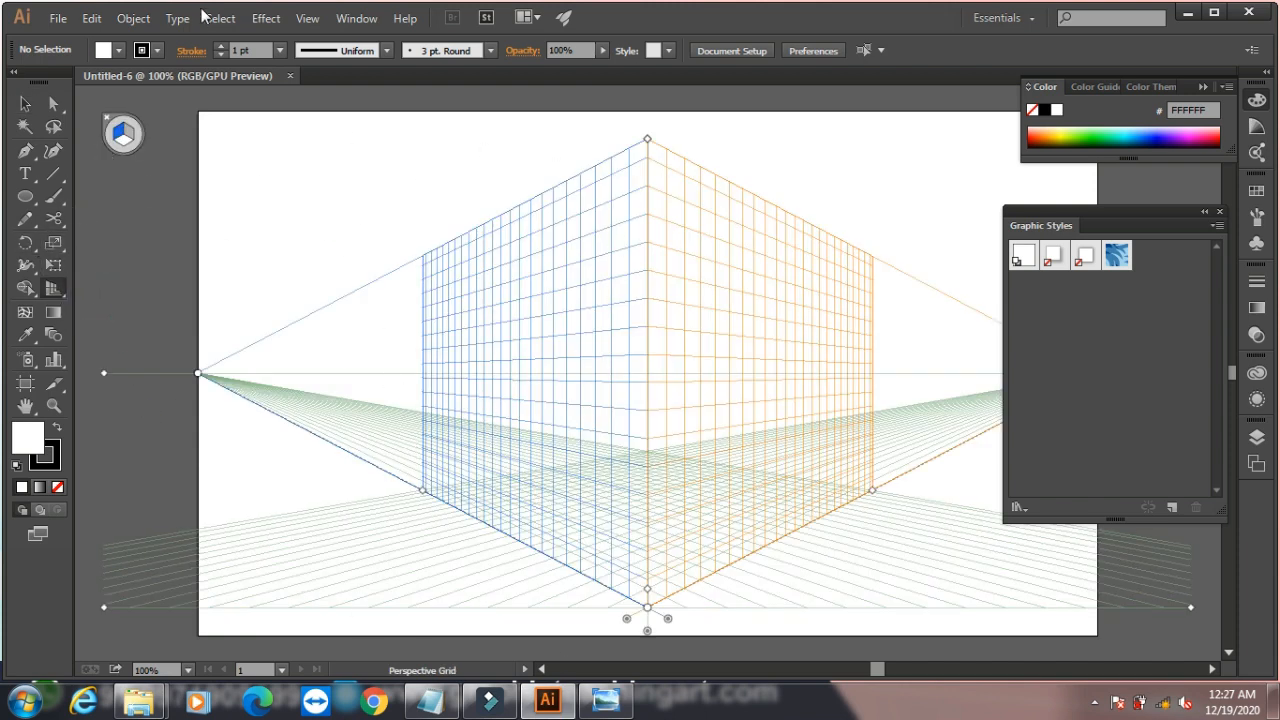
drag(25, 196, 88, 200)
drag(423, 254, 647, 605)
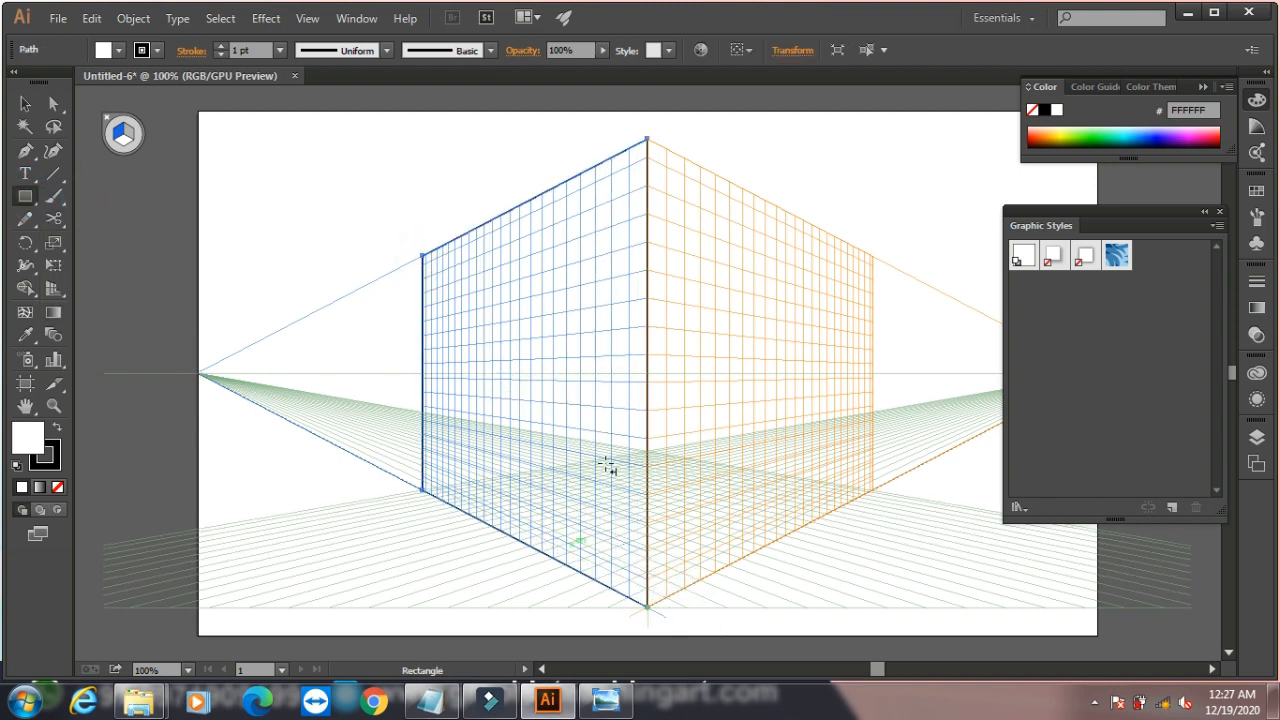
click(1045, 132)
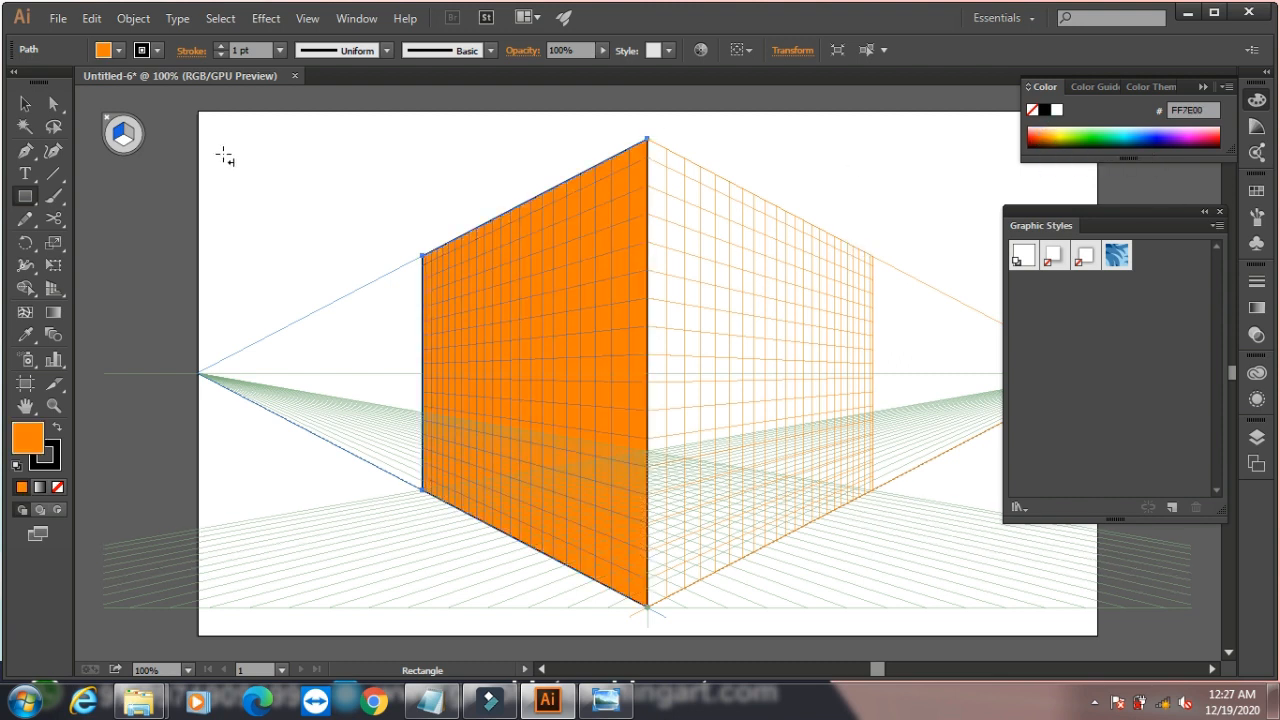
- Draw a rectangle covering the right perspective plane and fill it with dark brown 945200
click(130, 138)
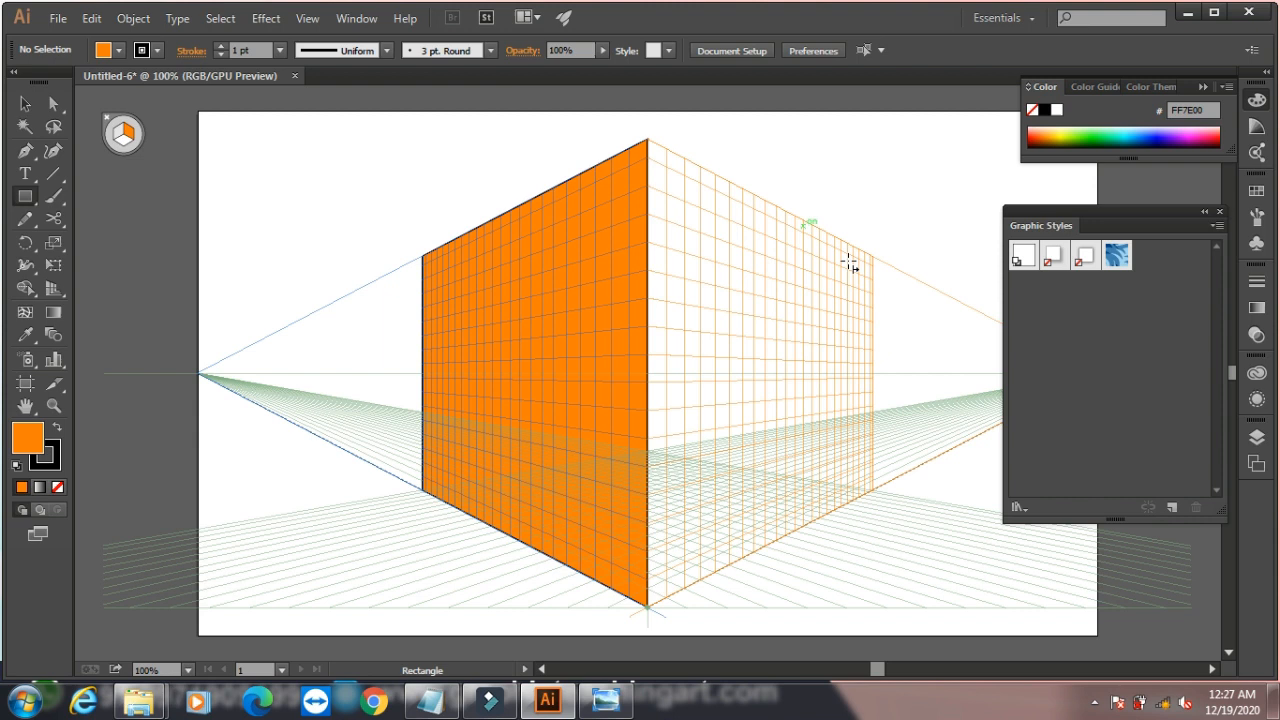
drag(873, 255, 648, 606)
click(1066, 134)
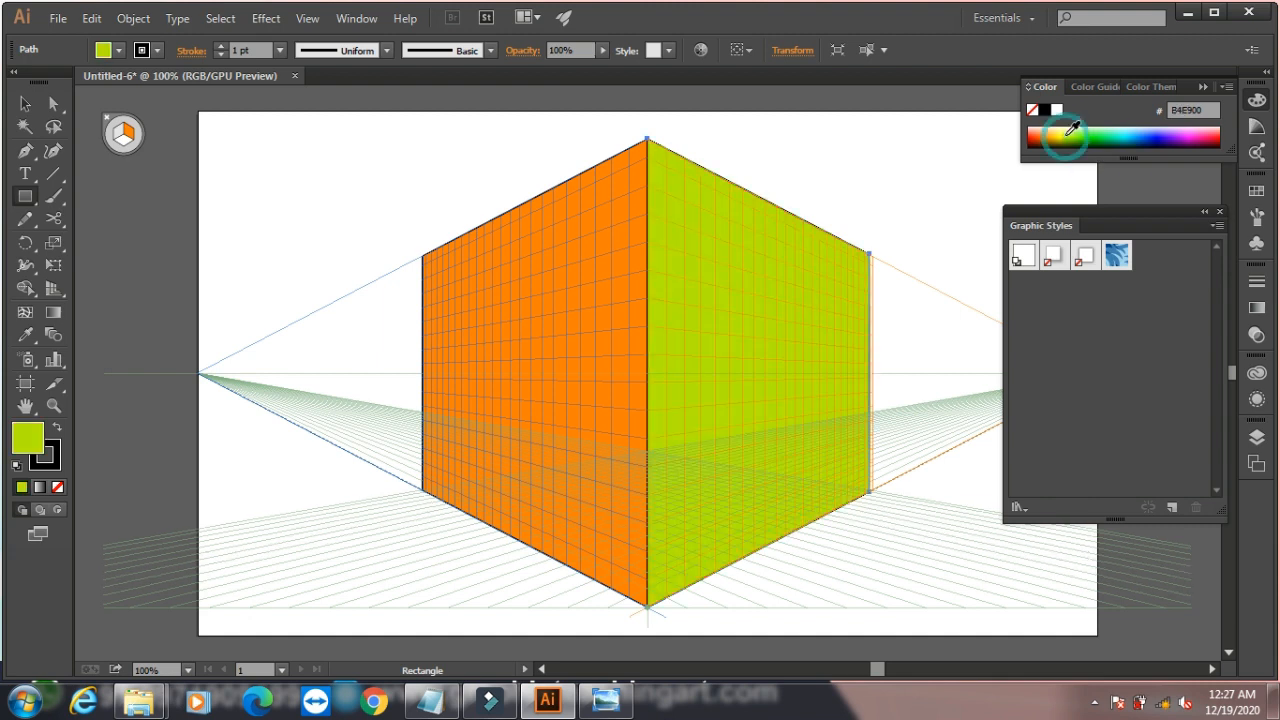
click(1048, 142)
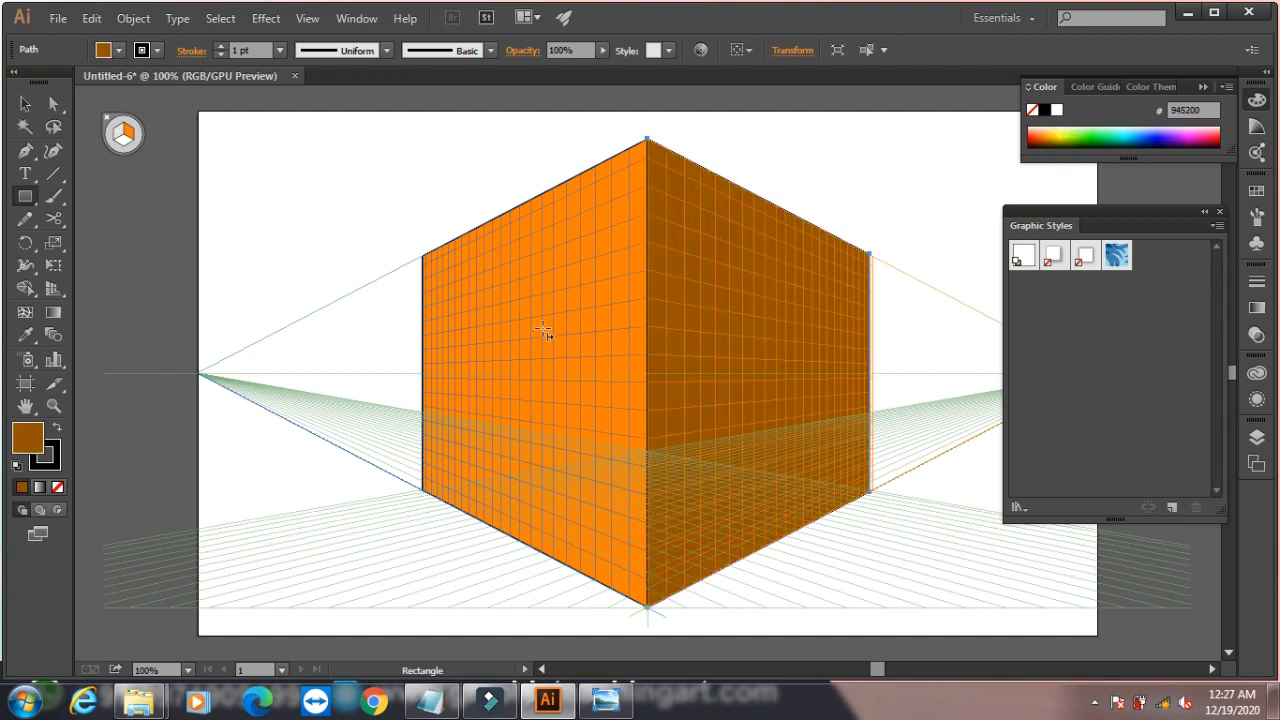
- Make the left plane active, add a first name in capitals beside the box and scale it to about 34.5 pt
click(121, 138)
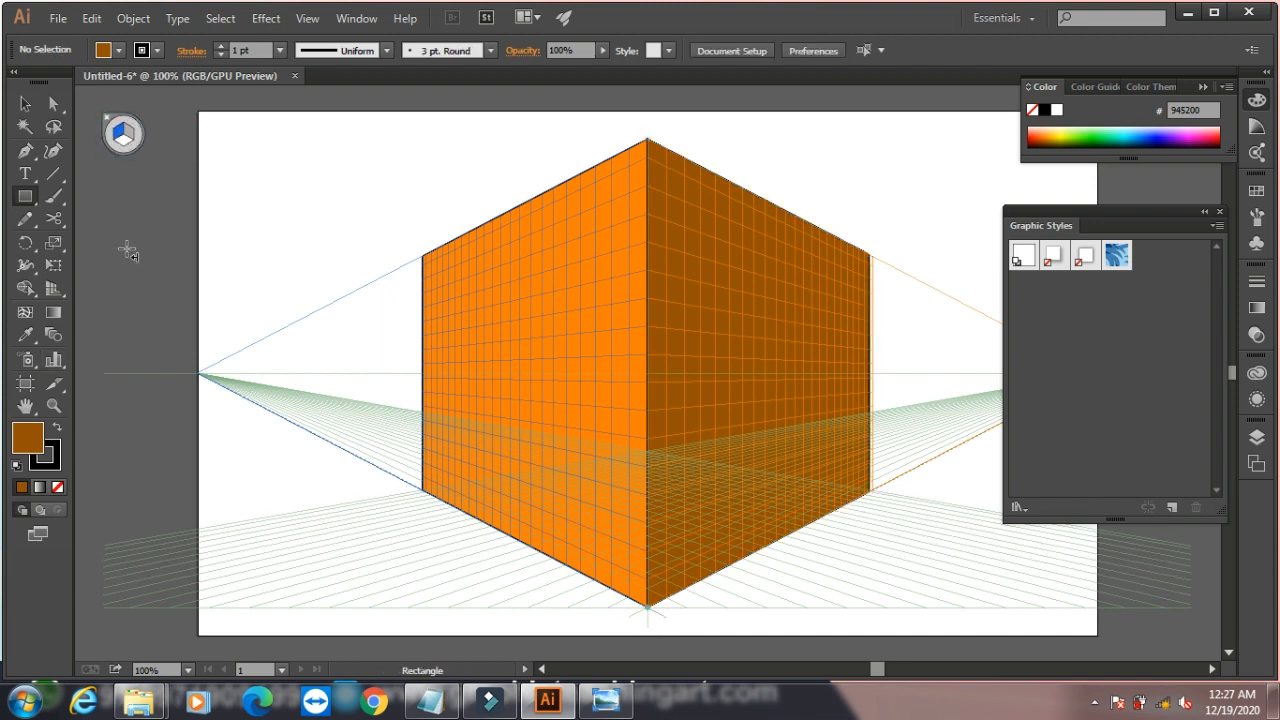
click(25, 173)
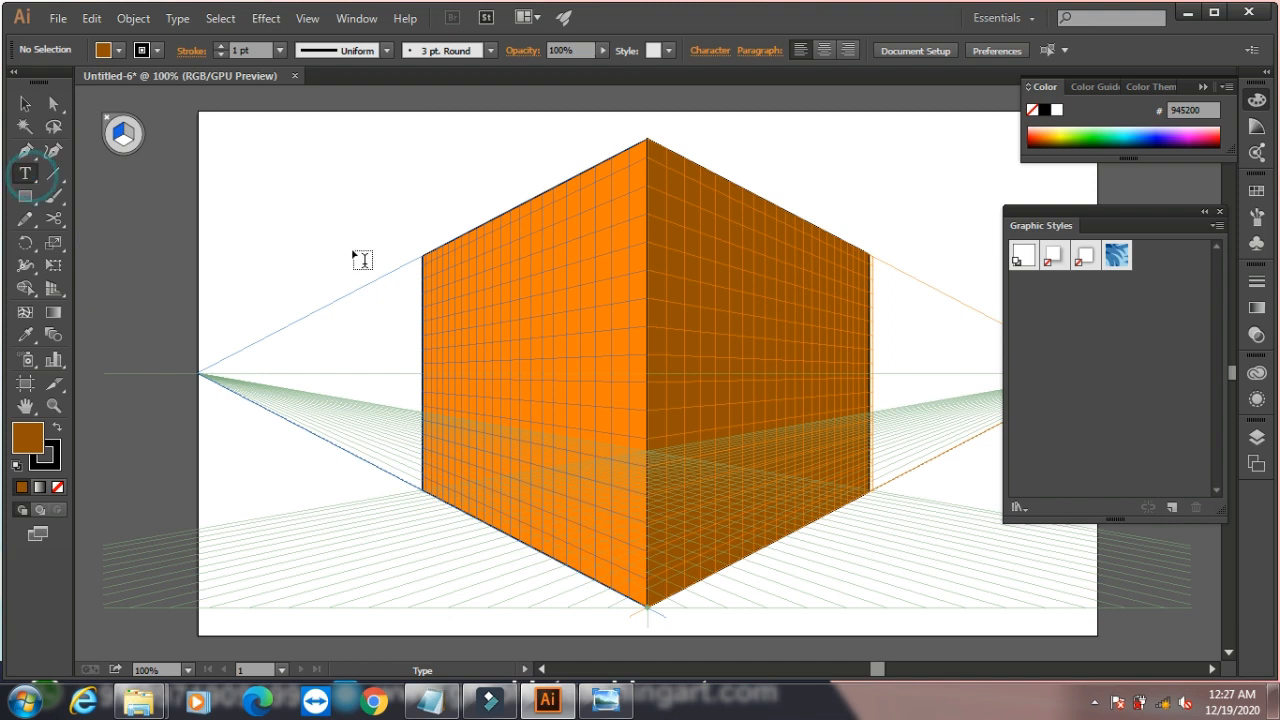
click(250, 212)
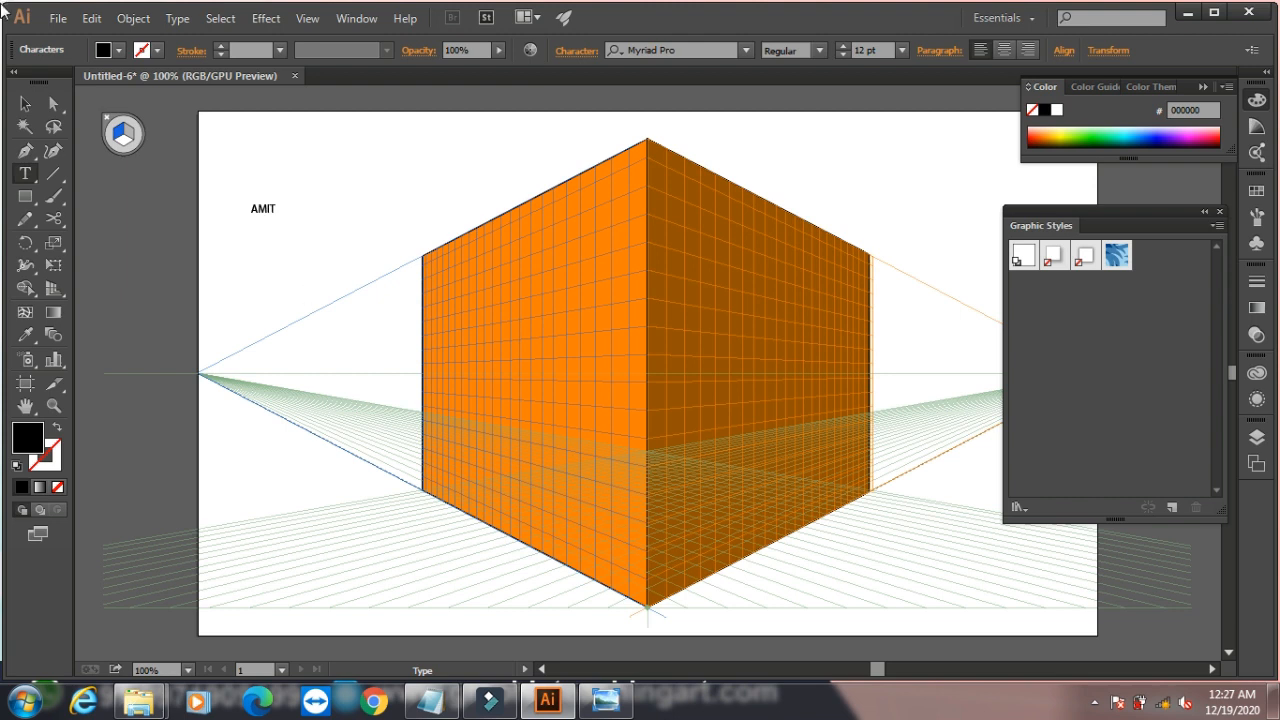
click(25, 105)
drag(277, 217, 332, 240)
- Place the text onto the box's left wall with the Perspective Selection tool
drag(62, 291, 106, 311)
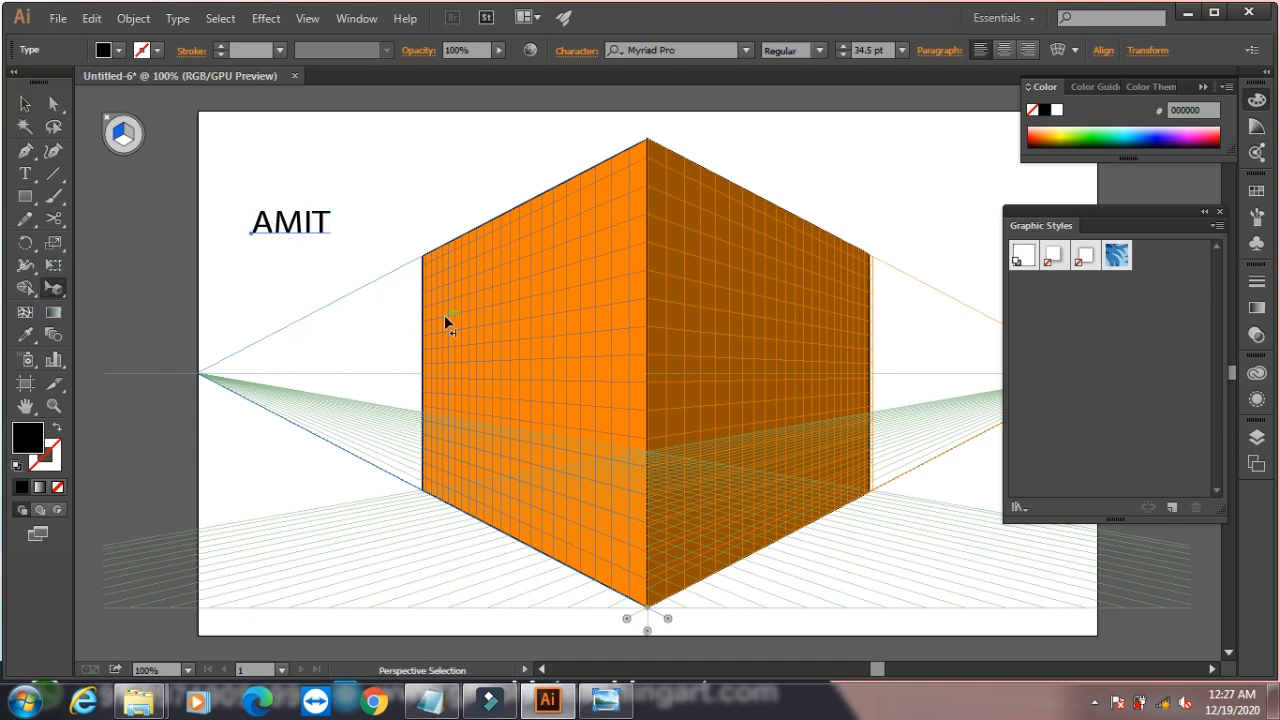
click(133, 18)
mouse_move(308, 504)
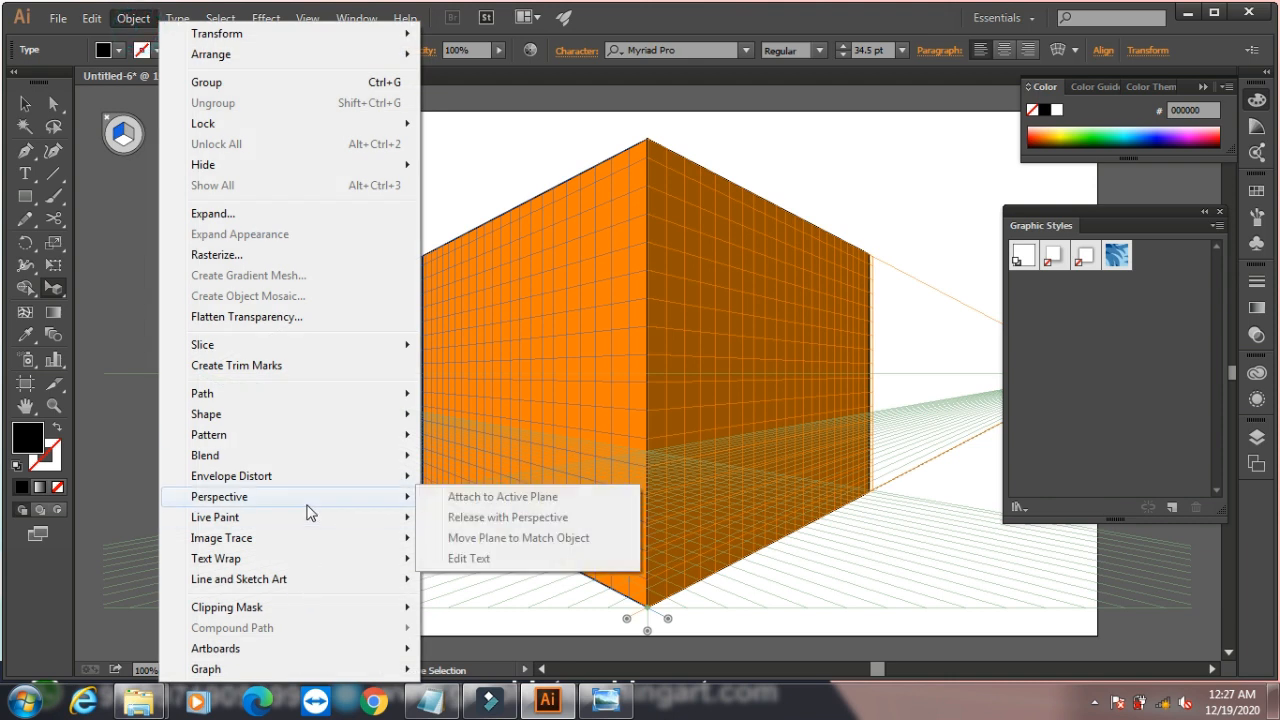
click(112, 270)
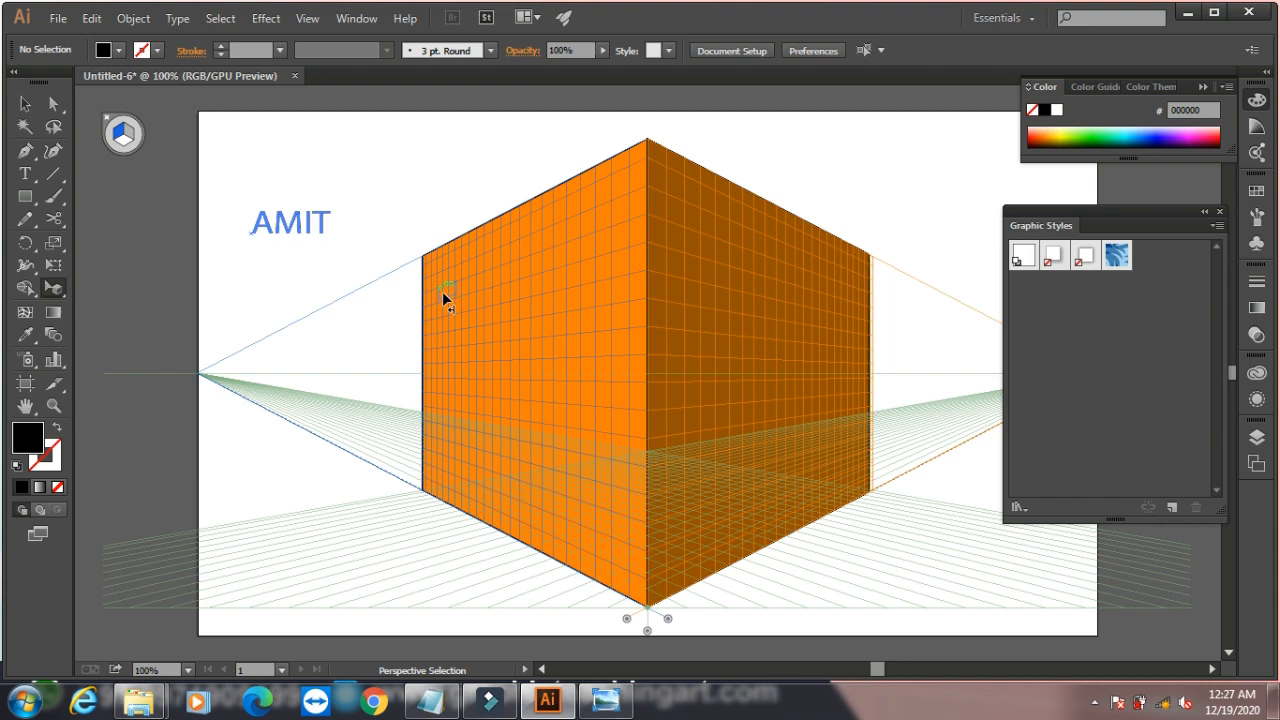
drag(442, 291, 442, 291)
- Enlarge the perspective text on the left wall to about half the wall's width
click(126, 22)
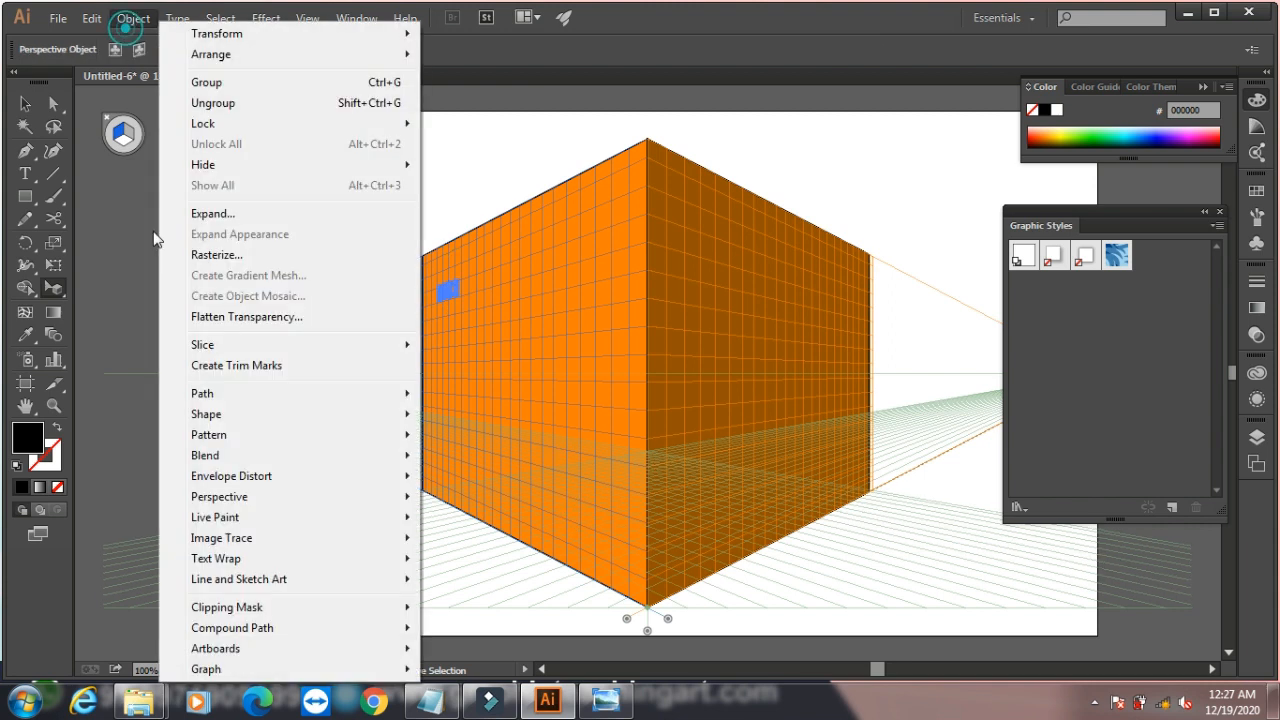
mouse_move(277, 497)
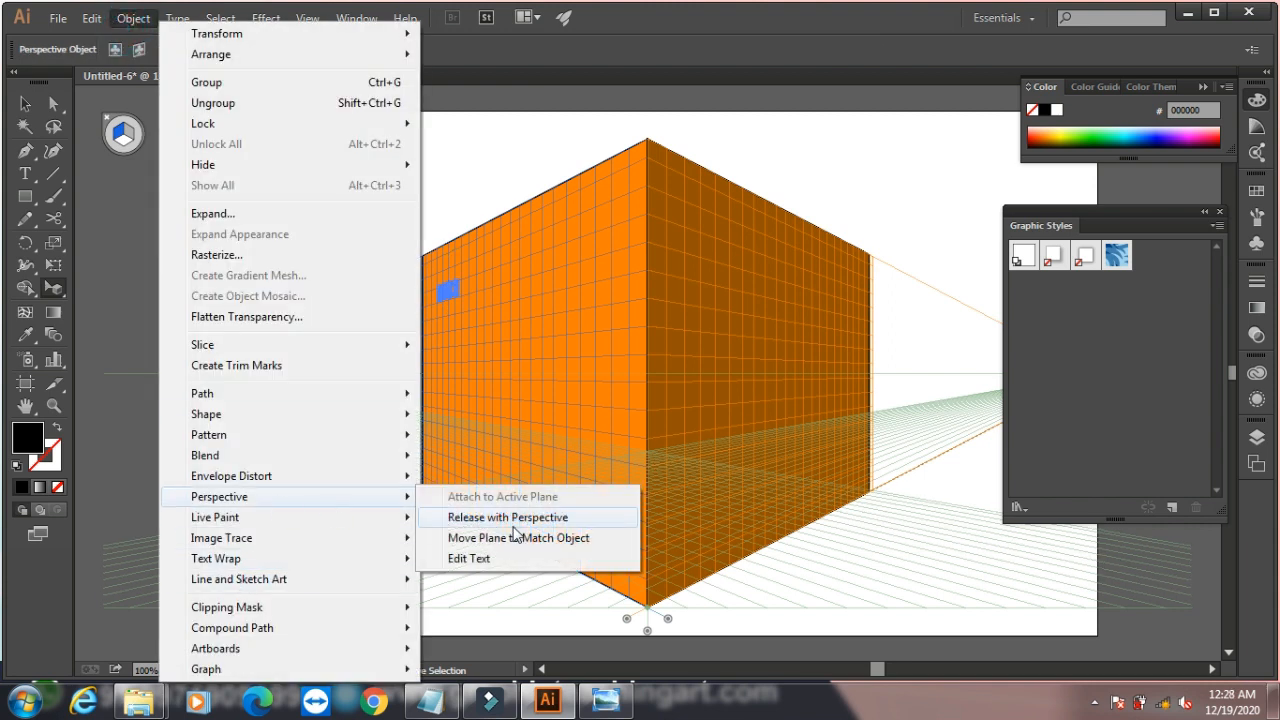
click(130, 273)
click(455, 287)
drag(457, 295, 513, 318)
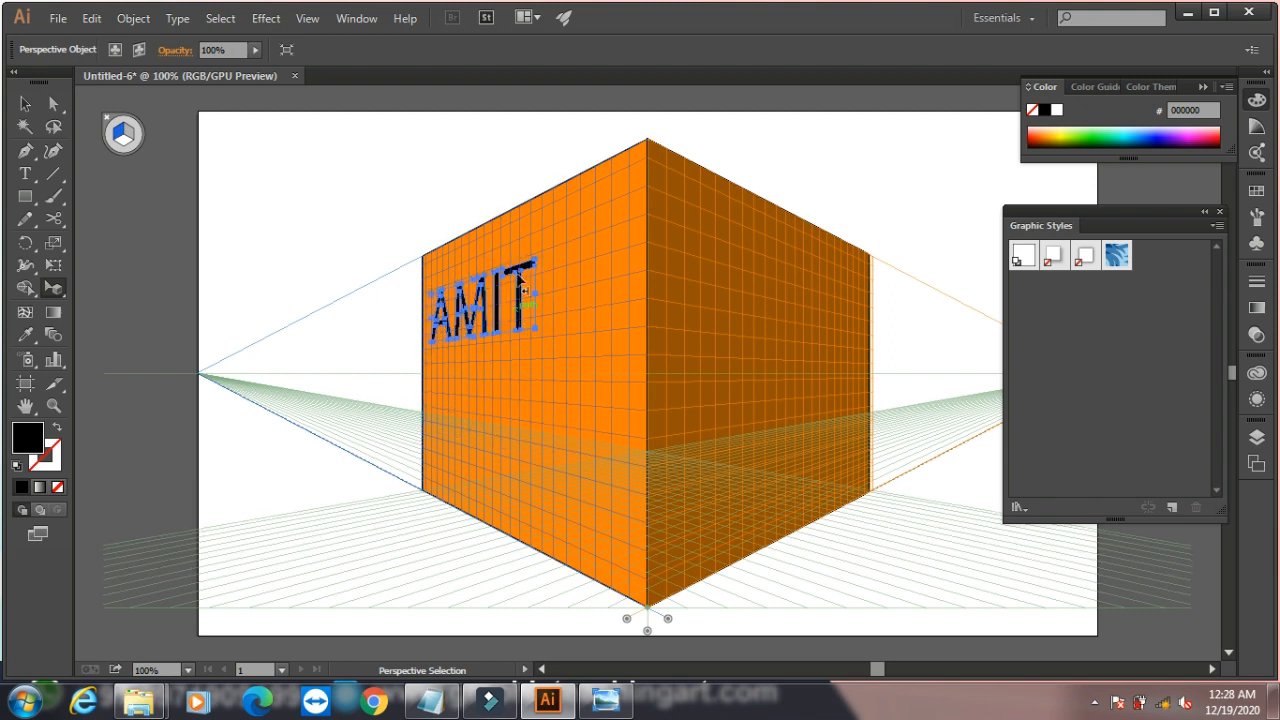
- Release the text from perspective and attach it back to the active left plane
click(130, 16)
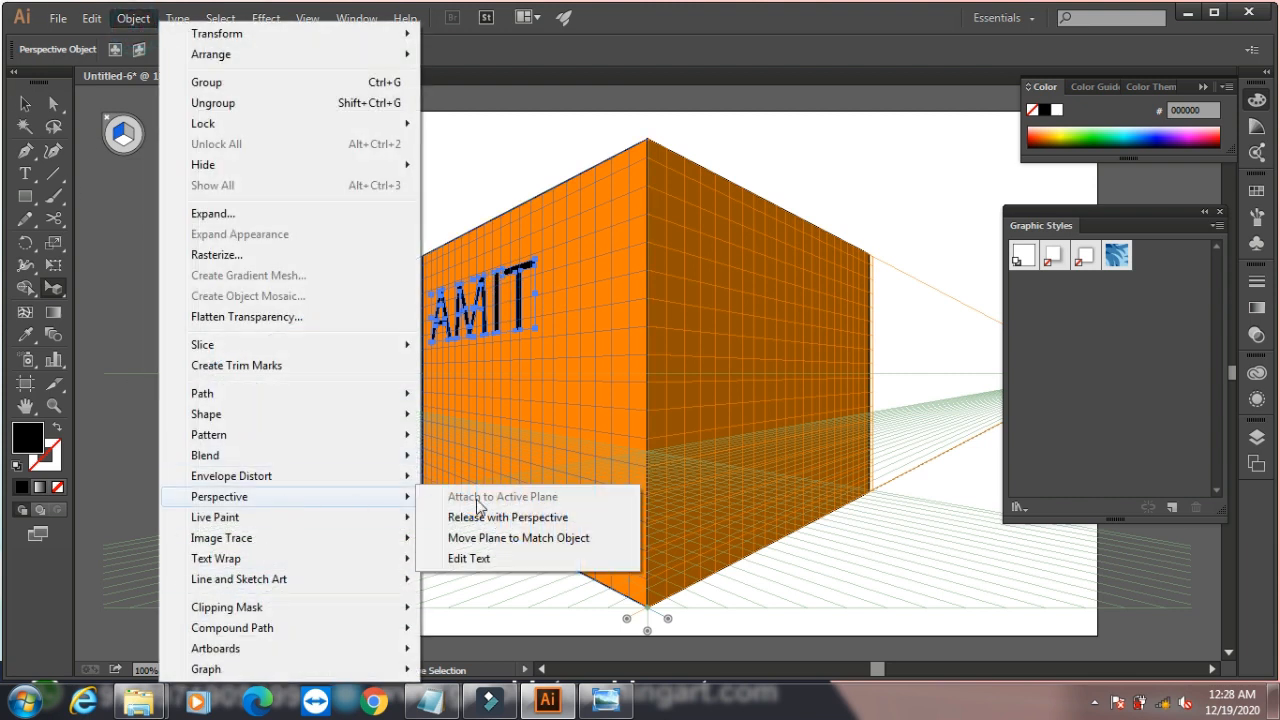
click(494, 517)
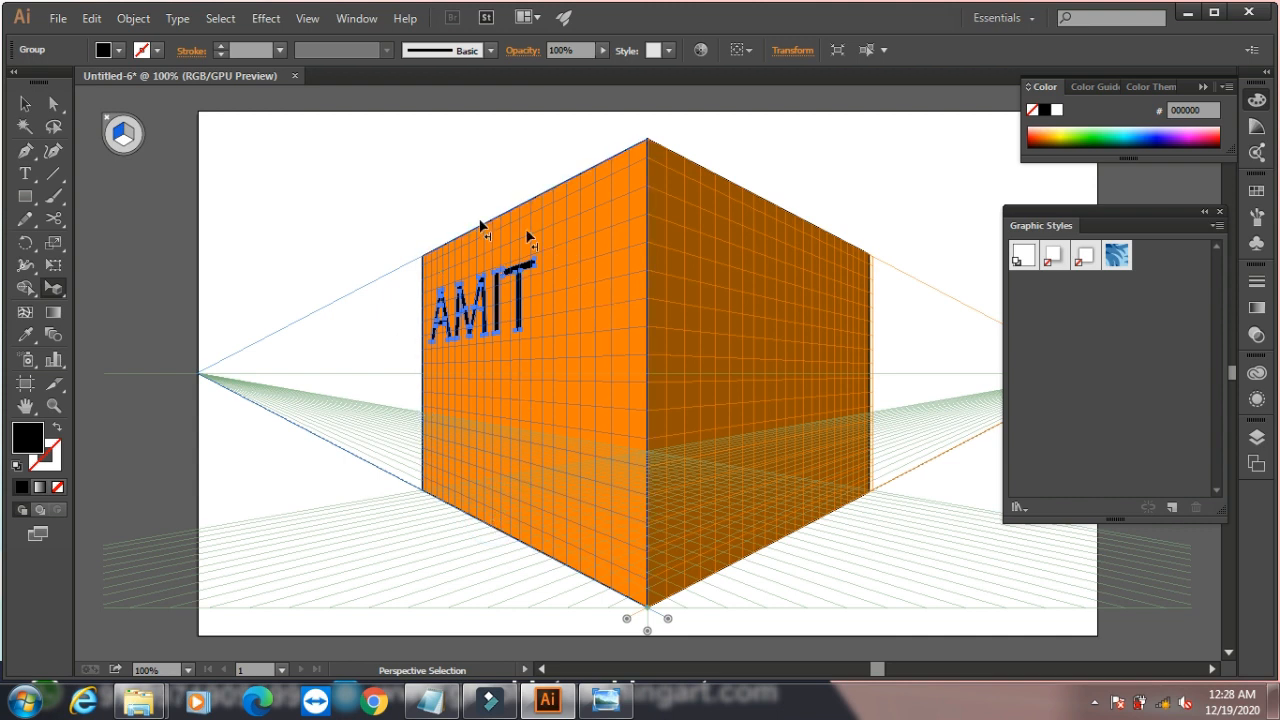
click(136, 20)
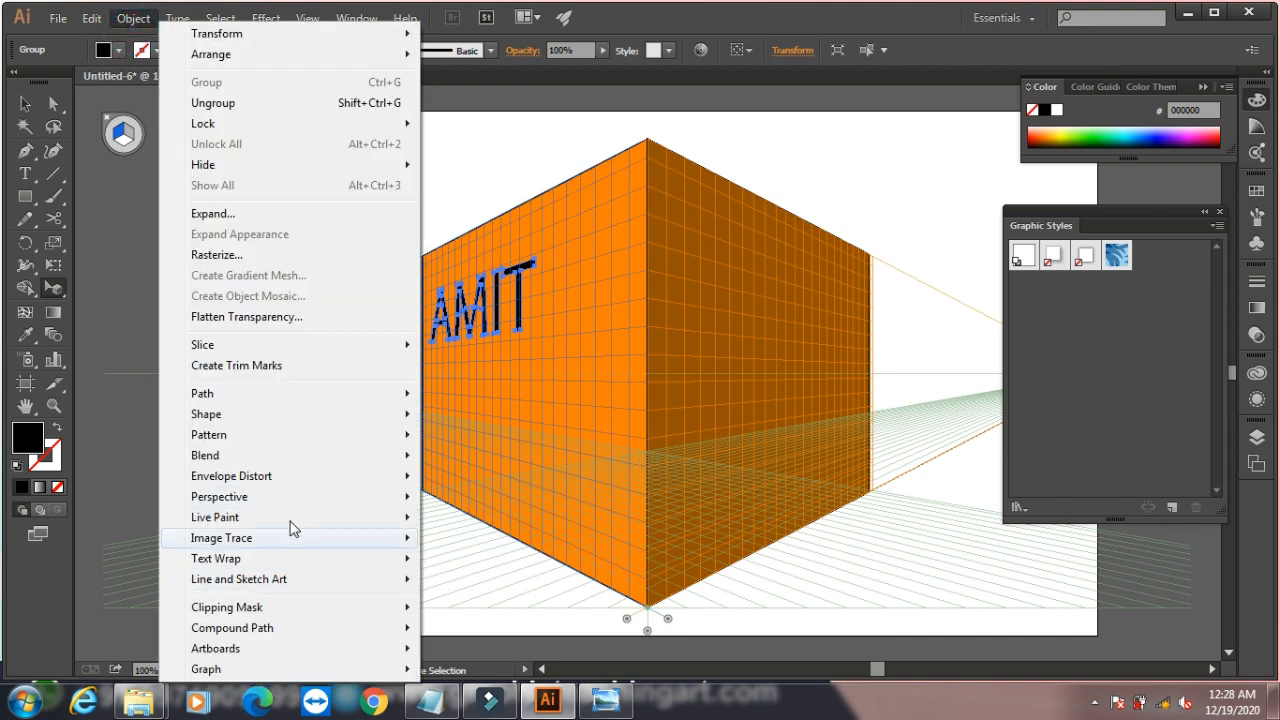
mouse_move(296, 508)
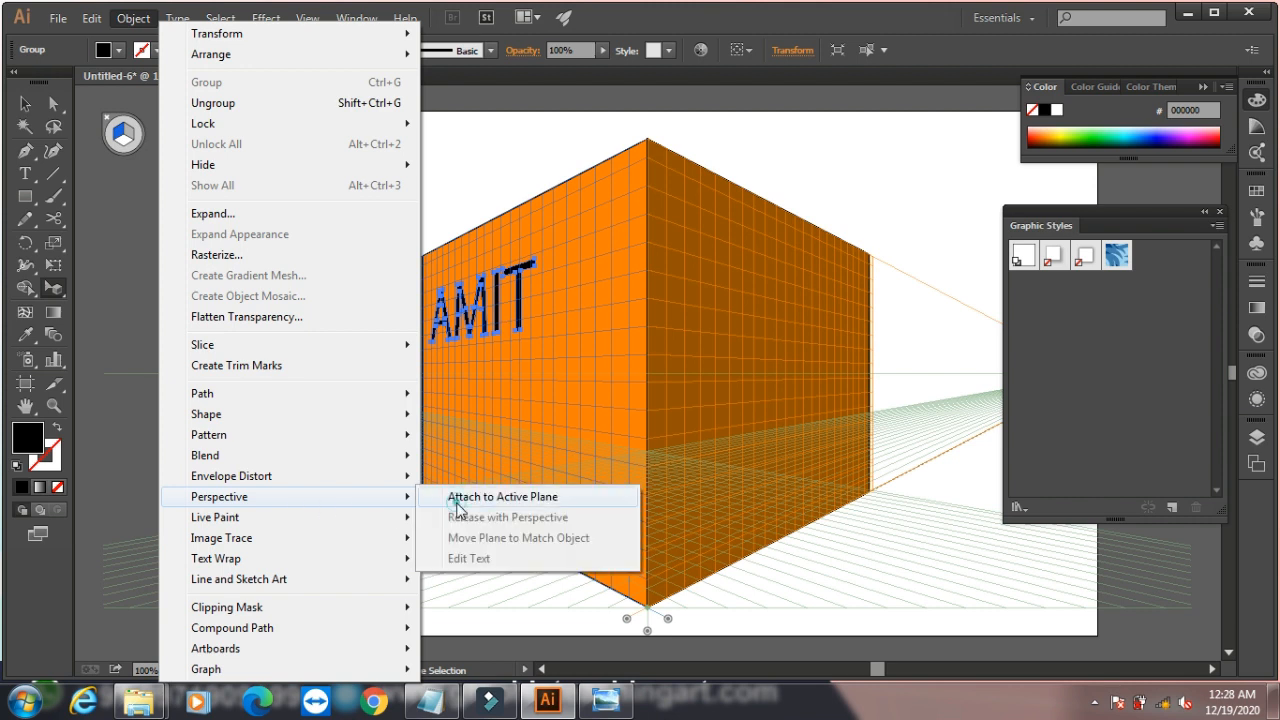
click(502, 497)
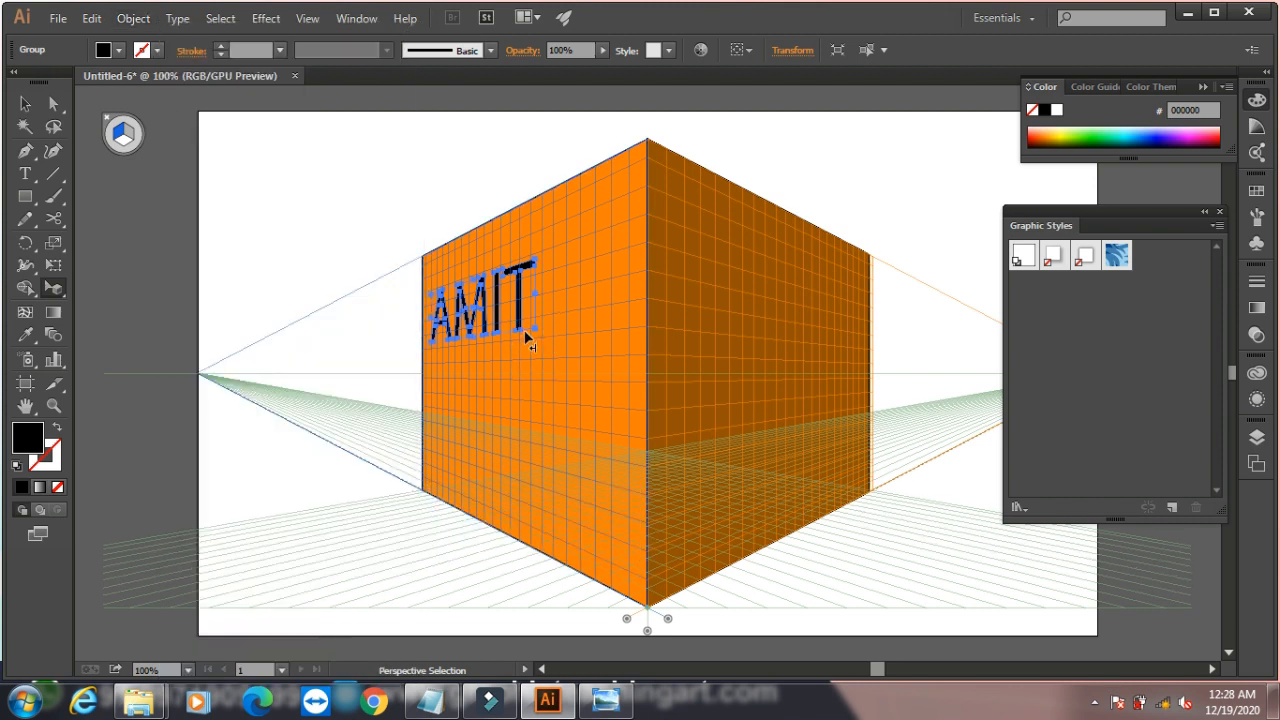
- Enlarge and slightly reposition the text on the left wall, using Move Plane to Match Object to align the plane with it
drag(535, 328, 571, 357)
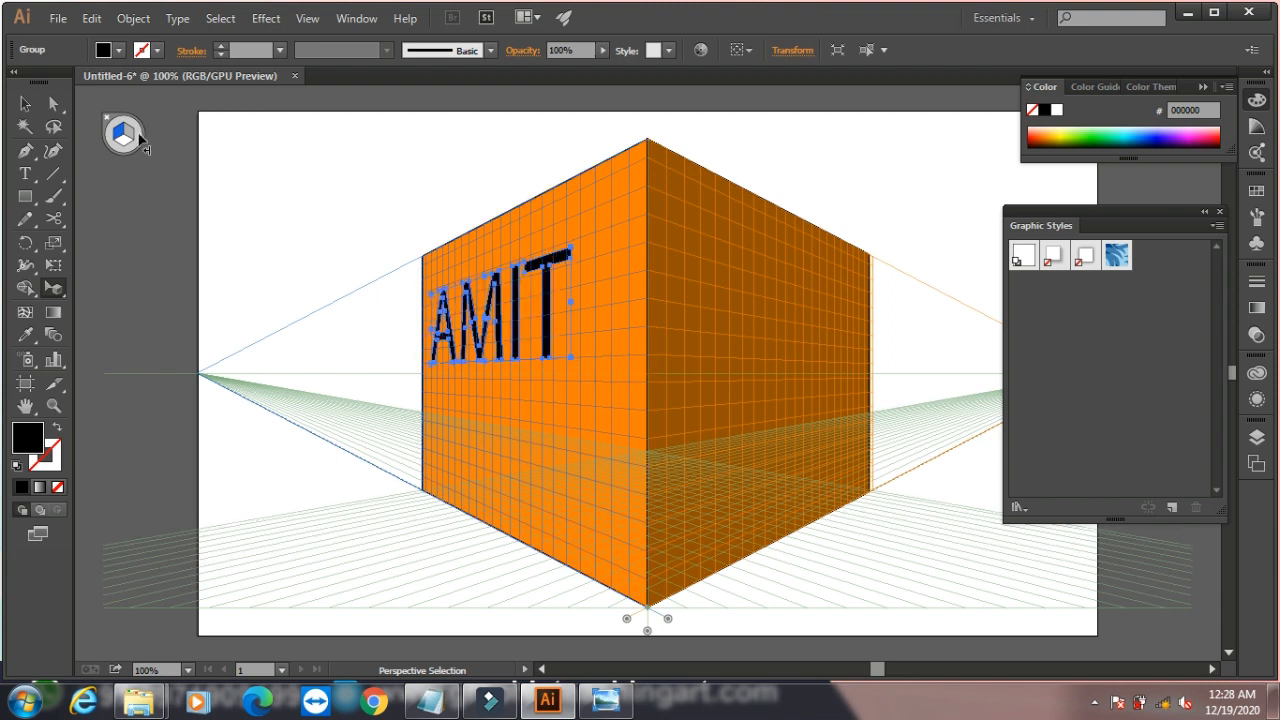
click(133, 18)
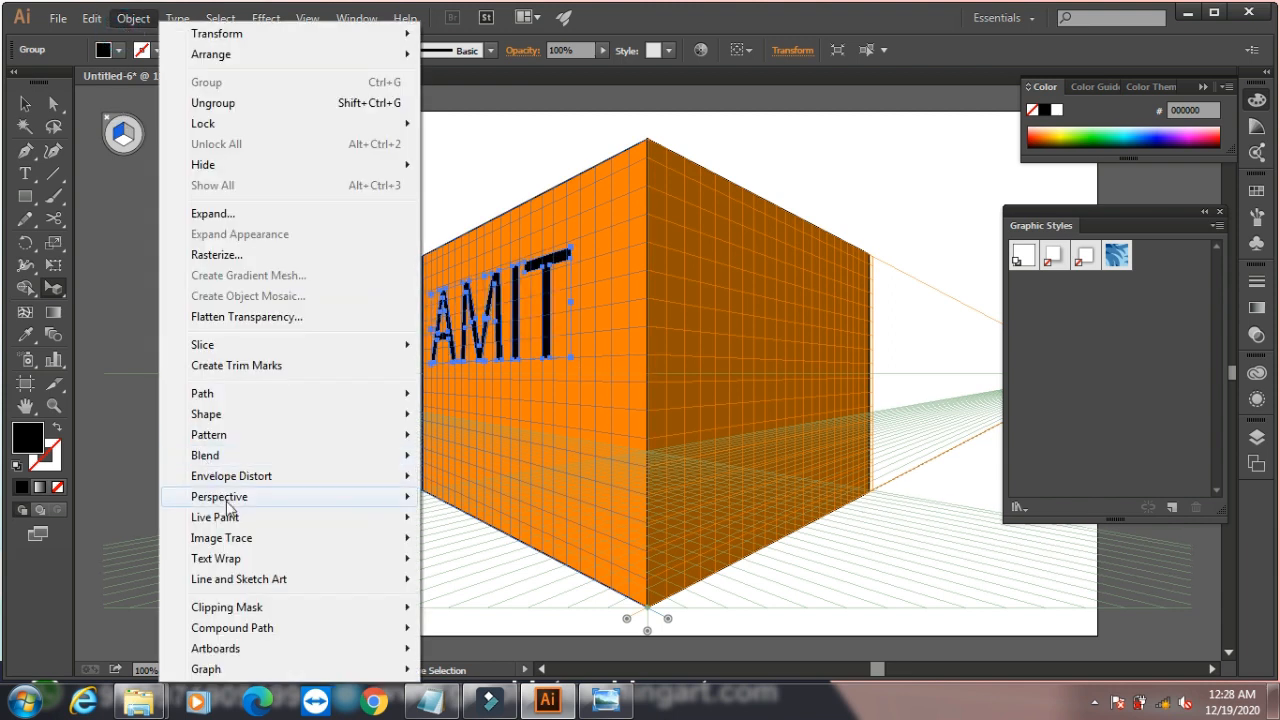
mouse_move(364, 500)
click(483, 540)
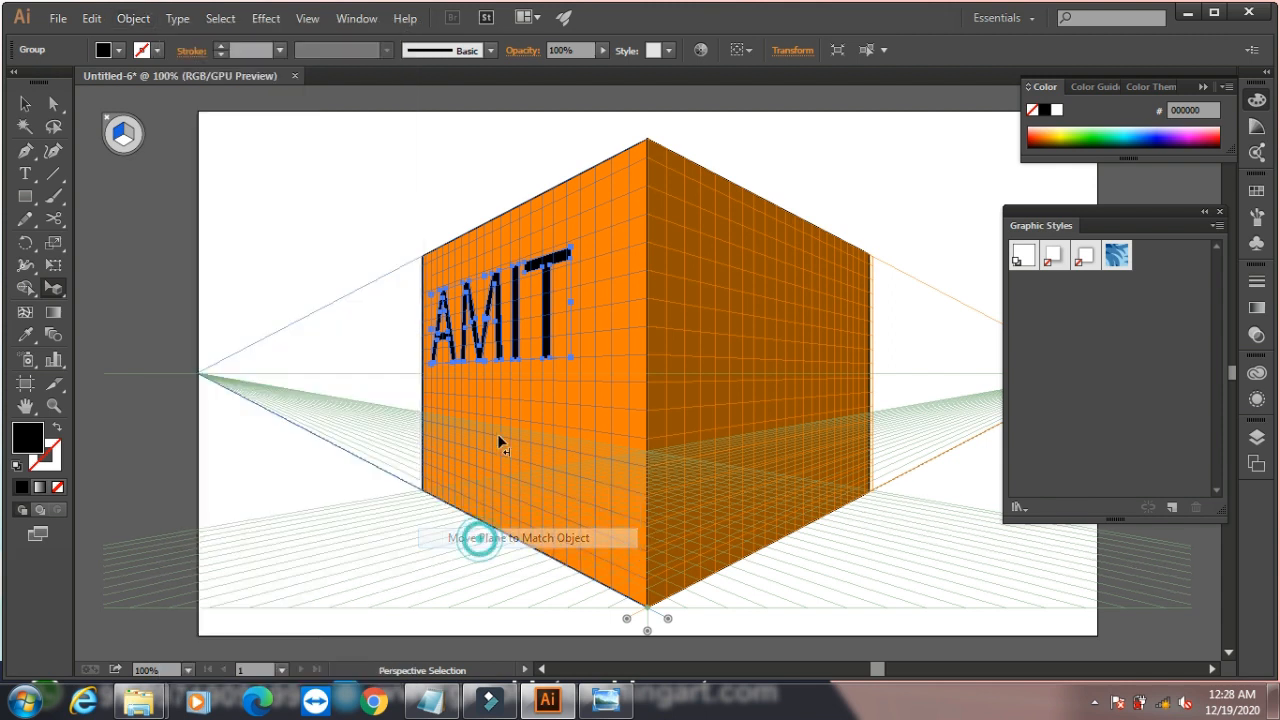
mouse_move(545, 318)
mouse_down()
mouse_move(550, 405)
mouse_move(550, 322)
mouse_up()
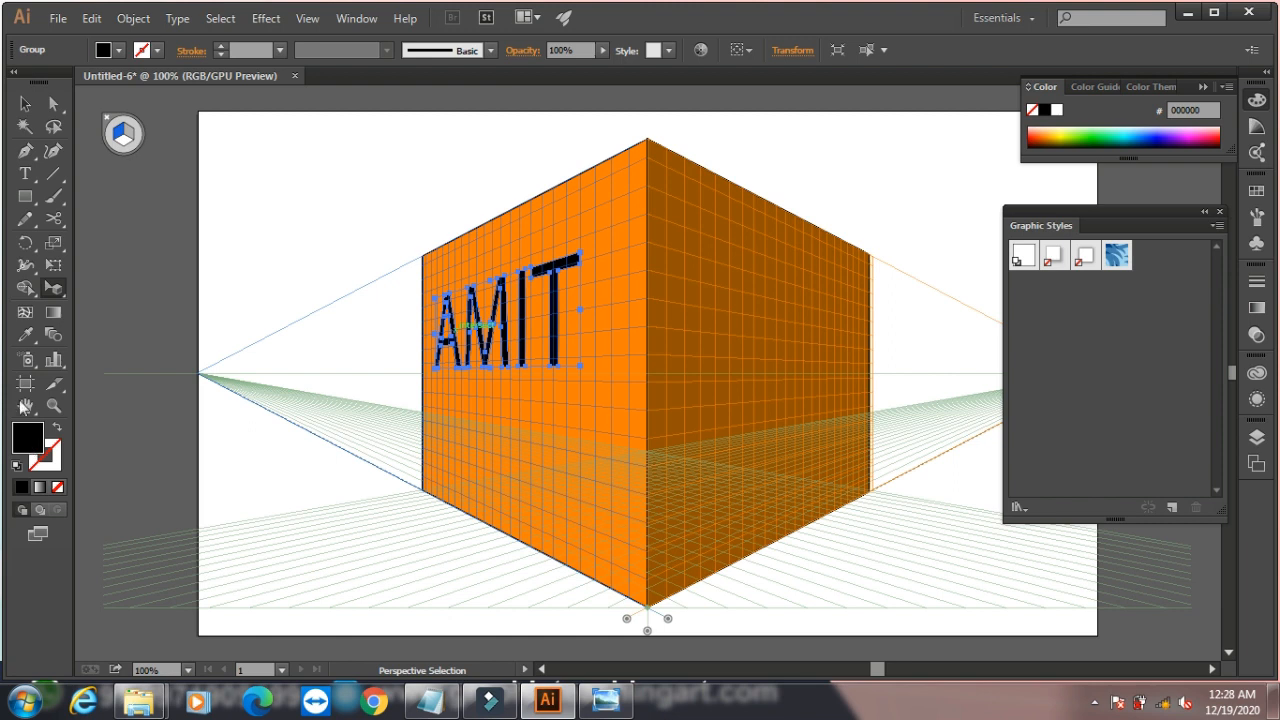
- Release the enlarged text group from perspective once more and reattach it to the active plane
click(133, 18)
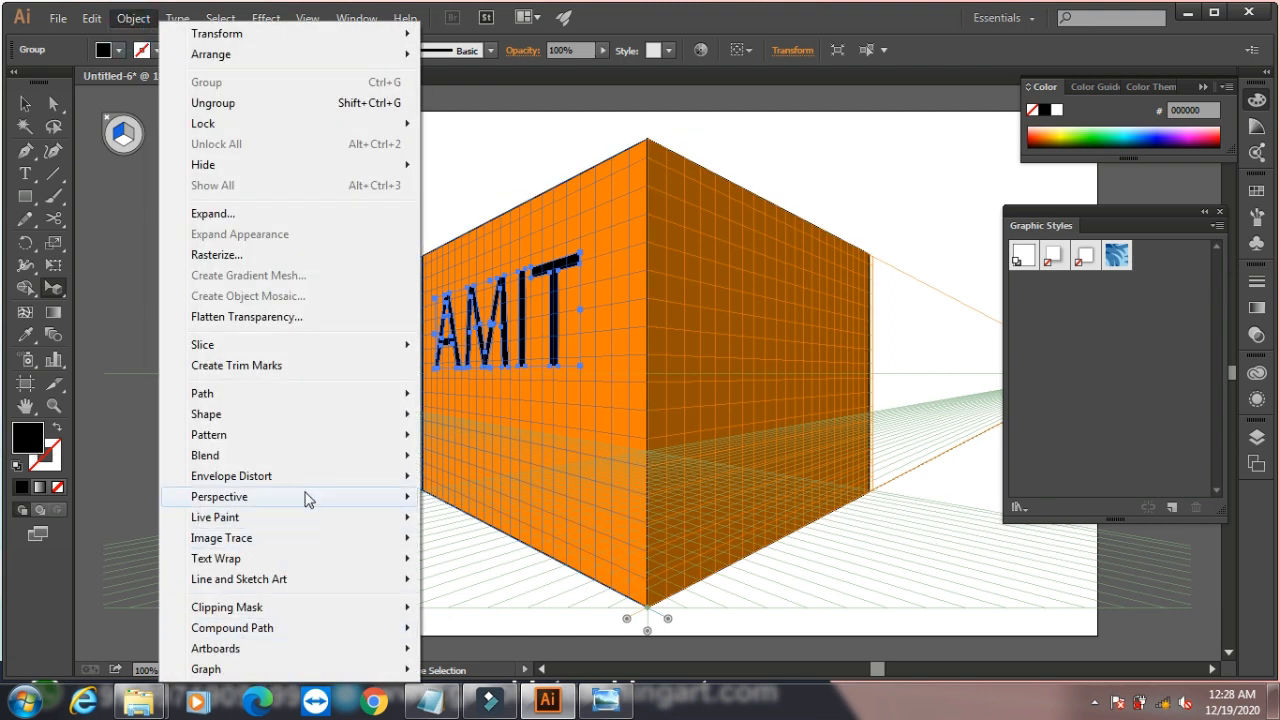
mouse_move(326, 501)
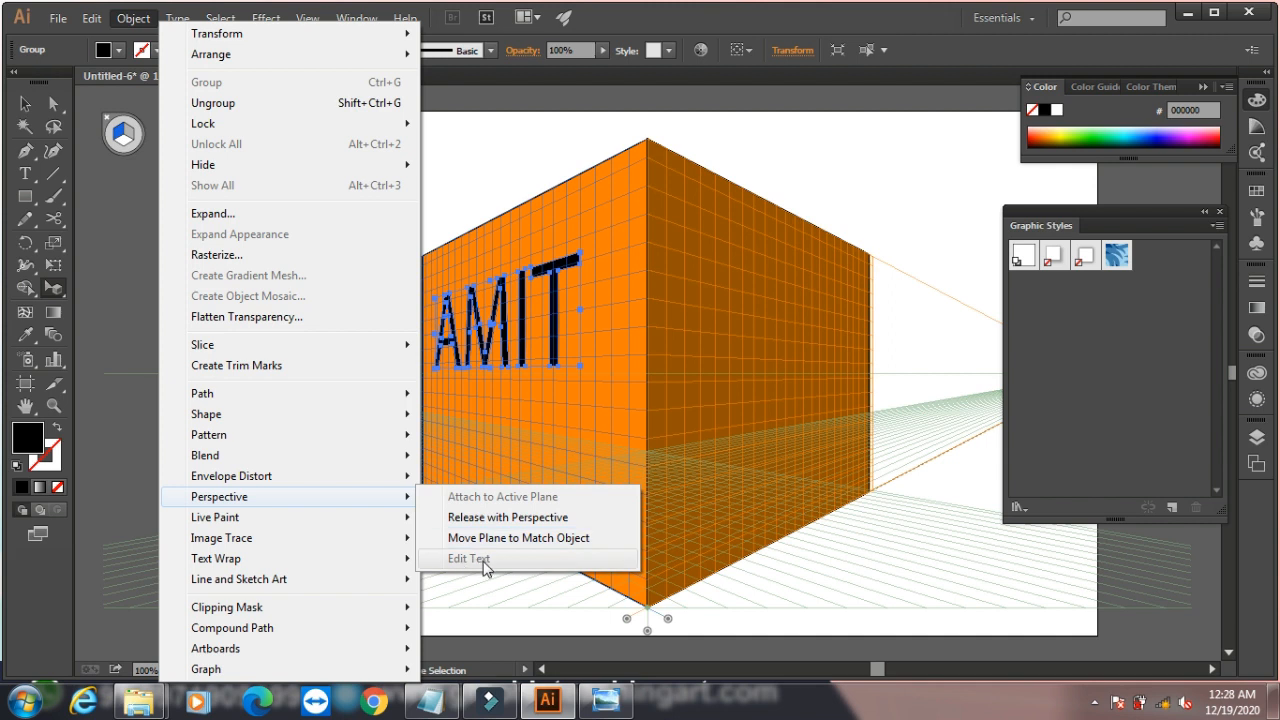
click(560, 328)
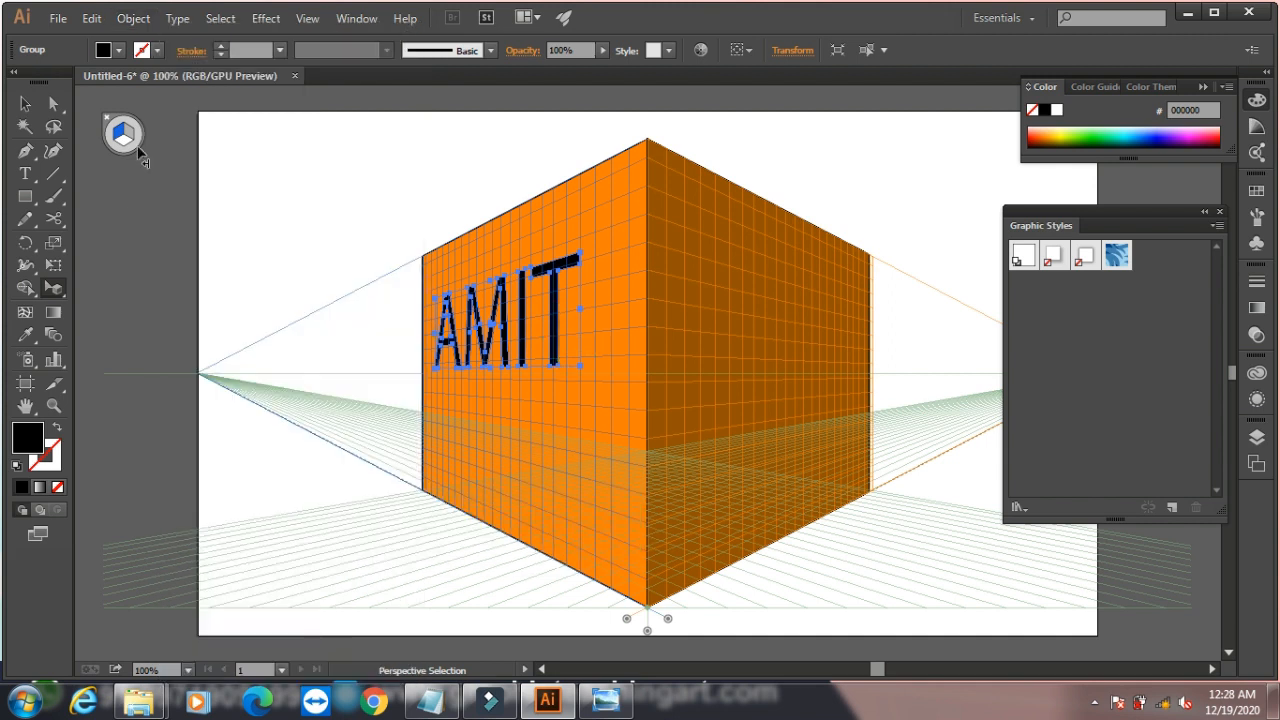
click(133, 18)
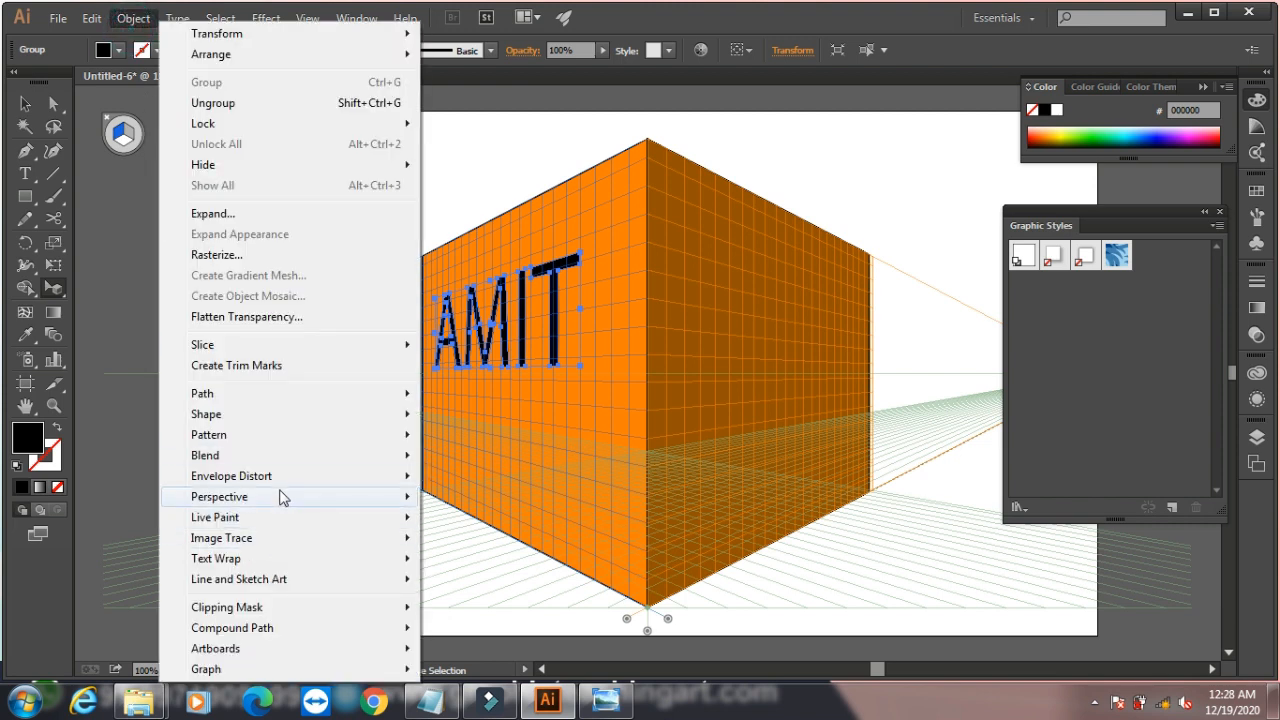
mouse_move(282, 497)
click(478, 517)
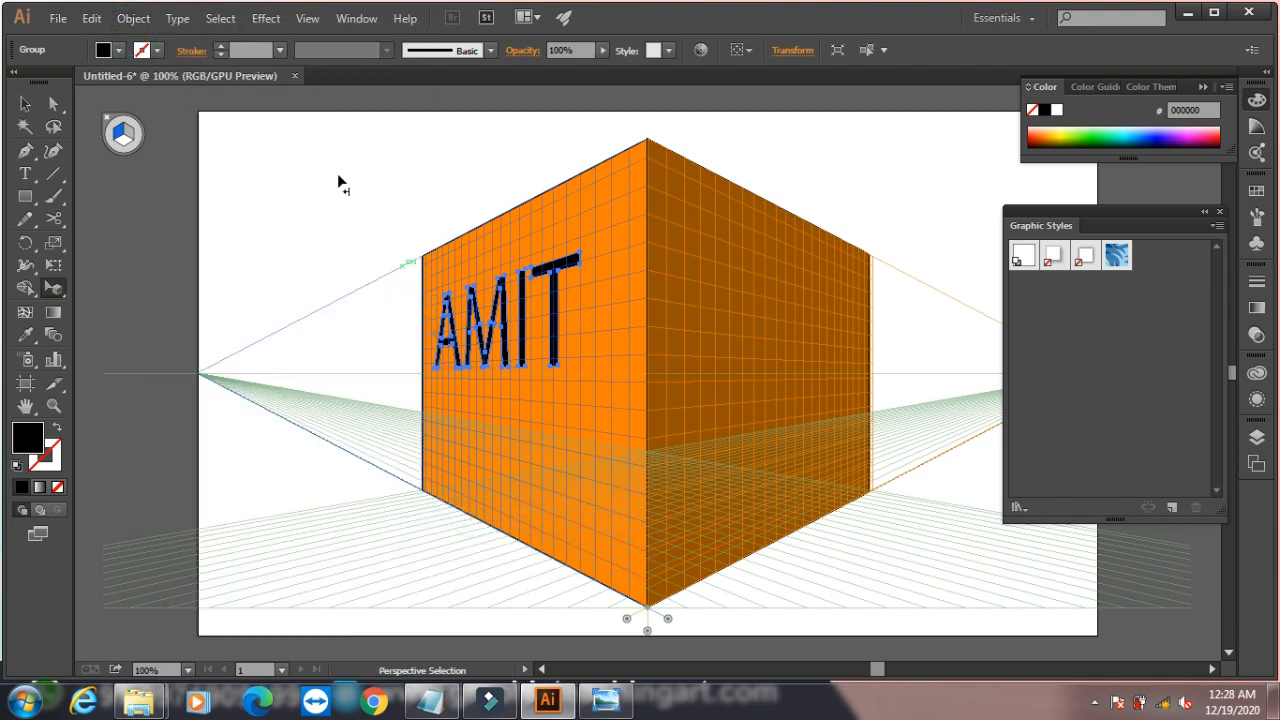
click(133, 18)
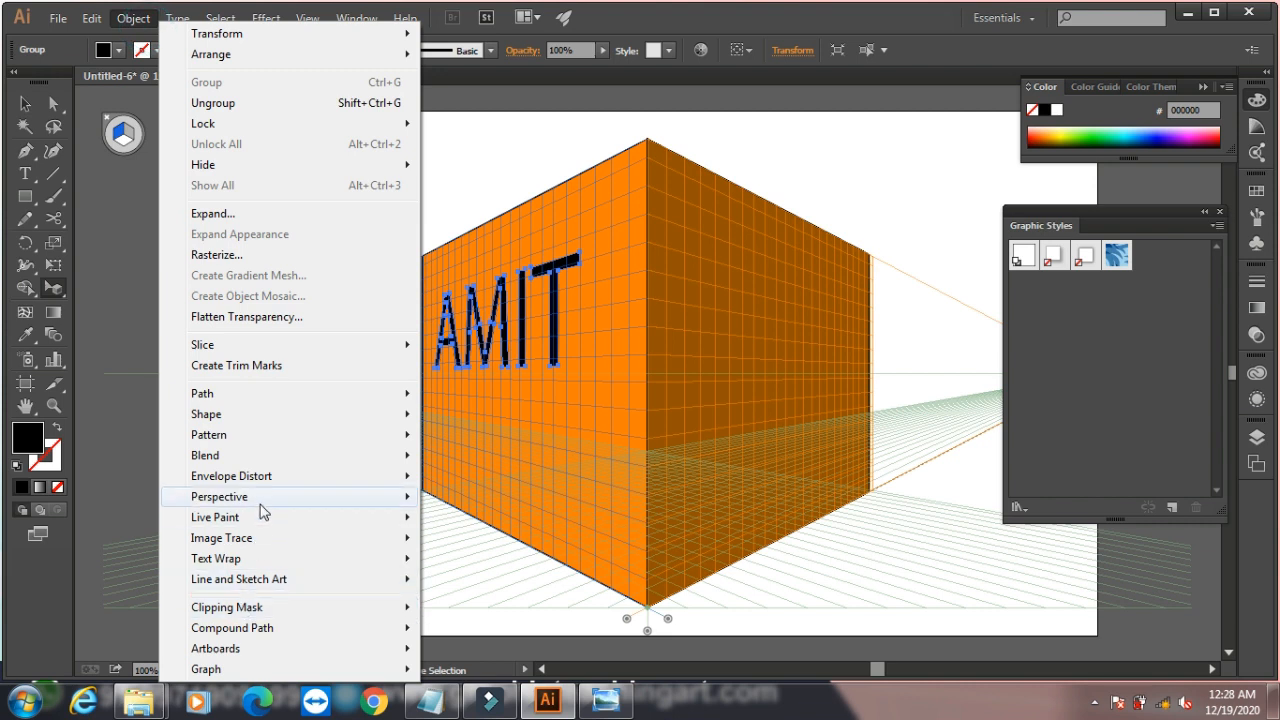
mouse_move(260, 500)
click(462, 497)
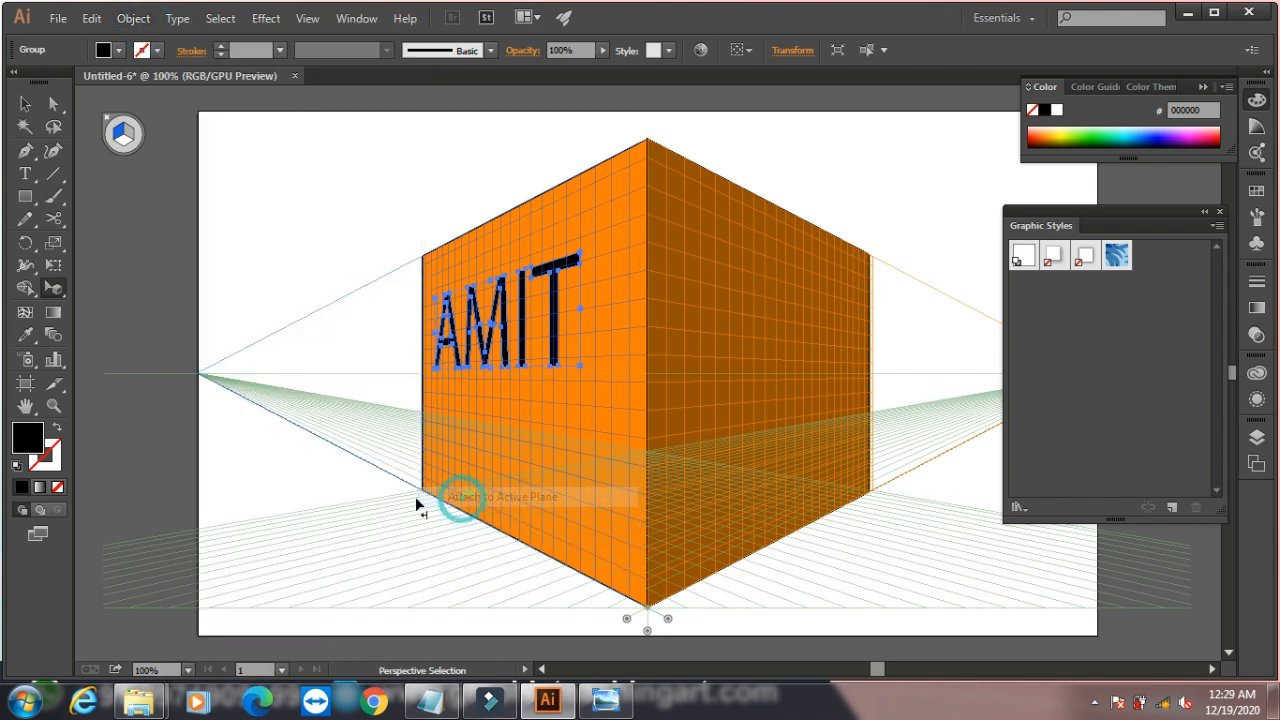
- Delete the text from the box's left wall
click(128, 20)
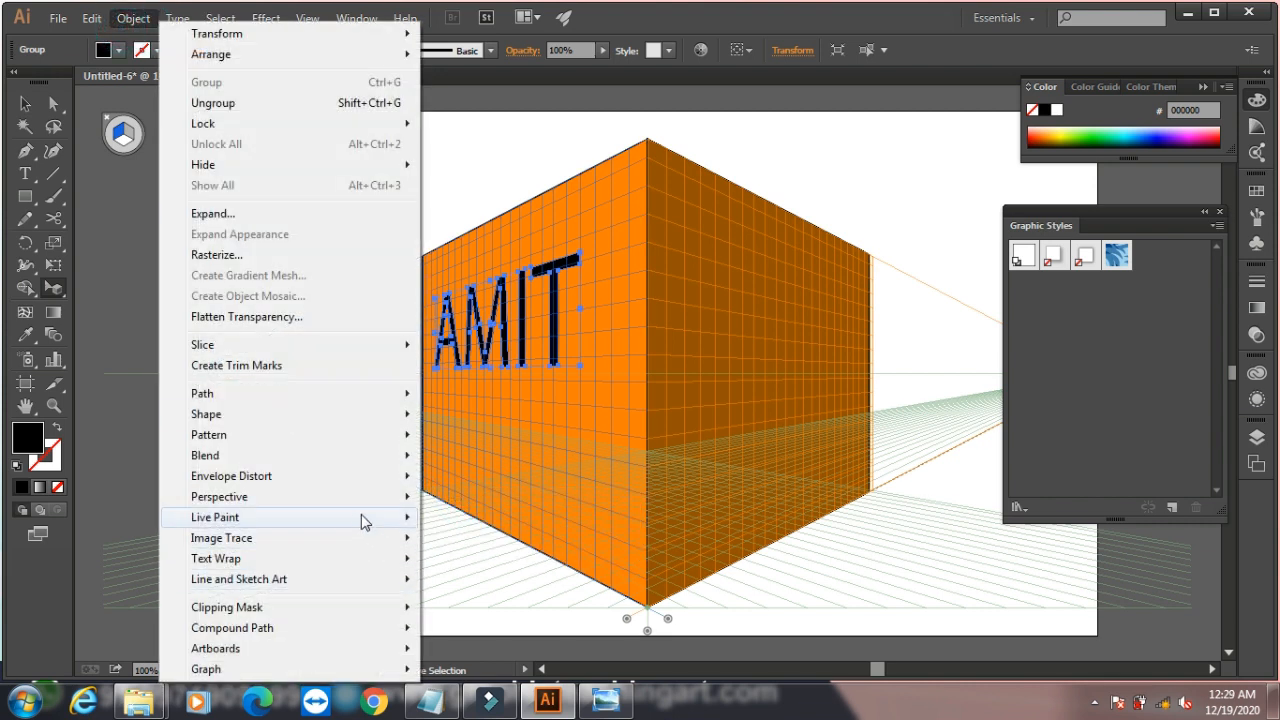
mouse_move(360, 517)
mouse_move(357, 495)
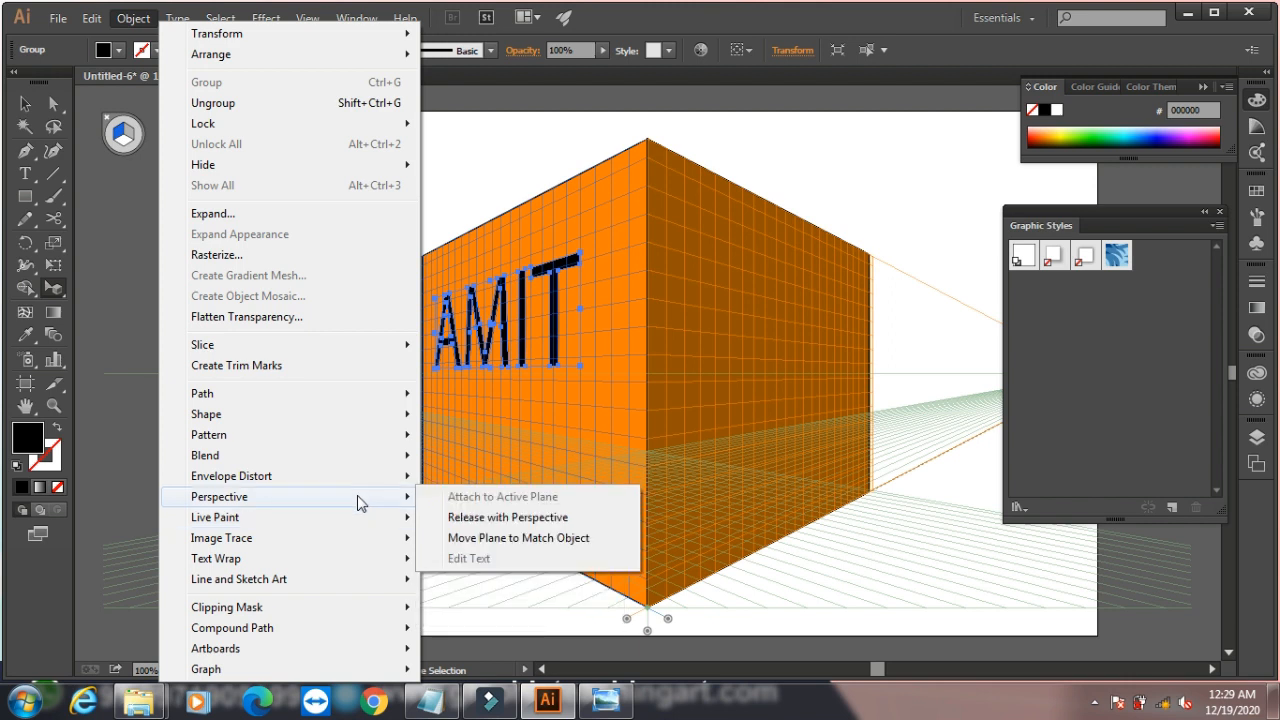
click(500, 155)
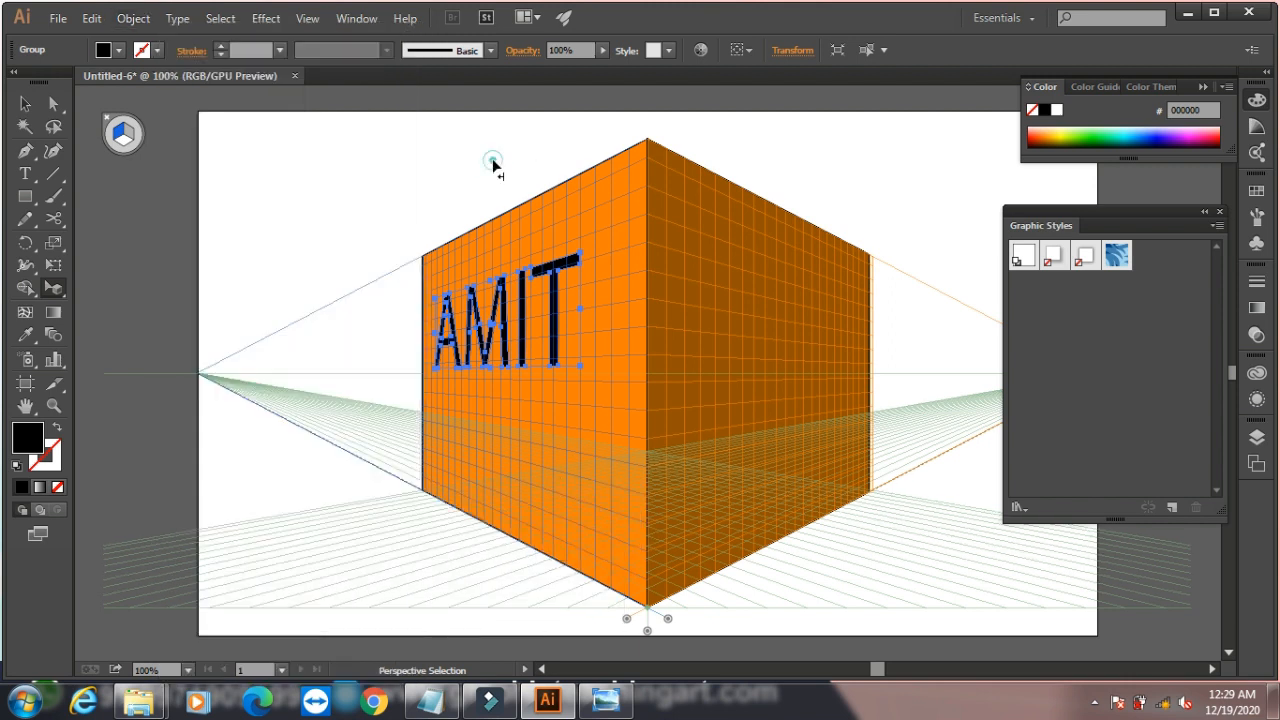
click(489, 352)
key(Delete)
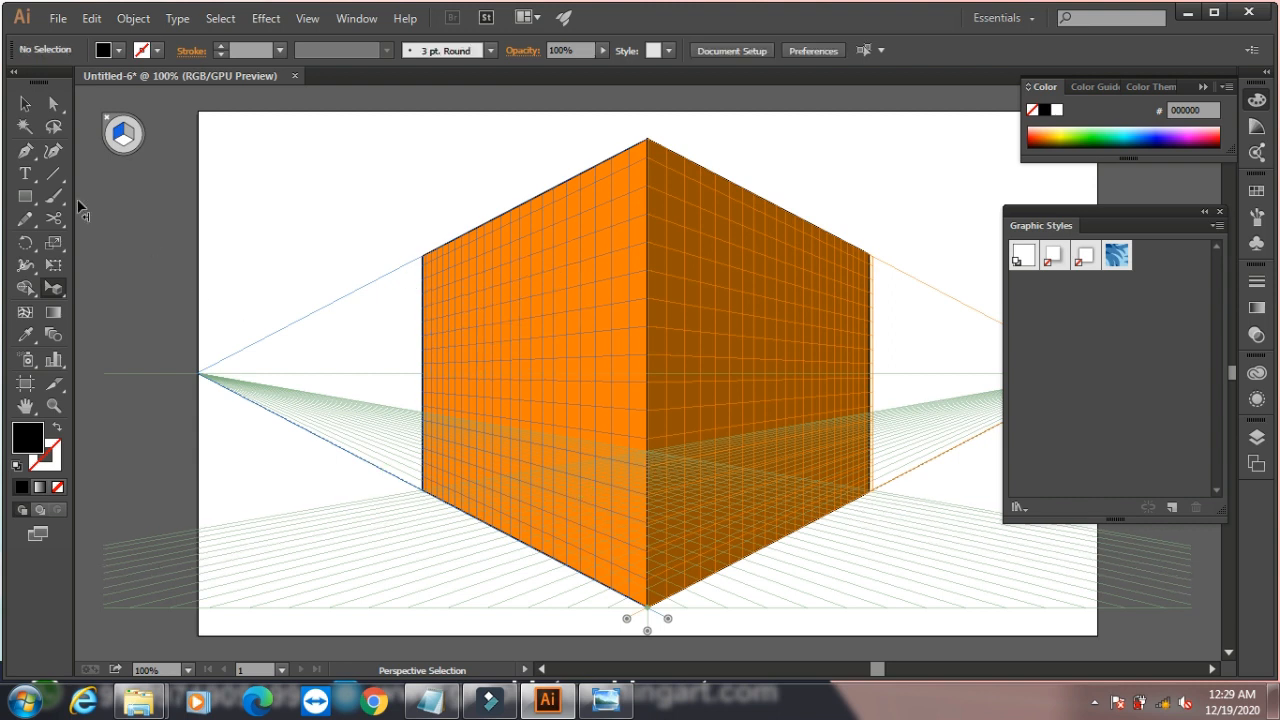
- Place a first name as enlarged black text in perspective on the box's left wall, about 445 by 138 pt
click(28, 176)
click(260, 222)
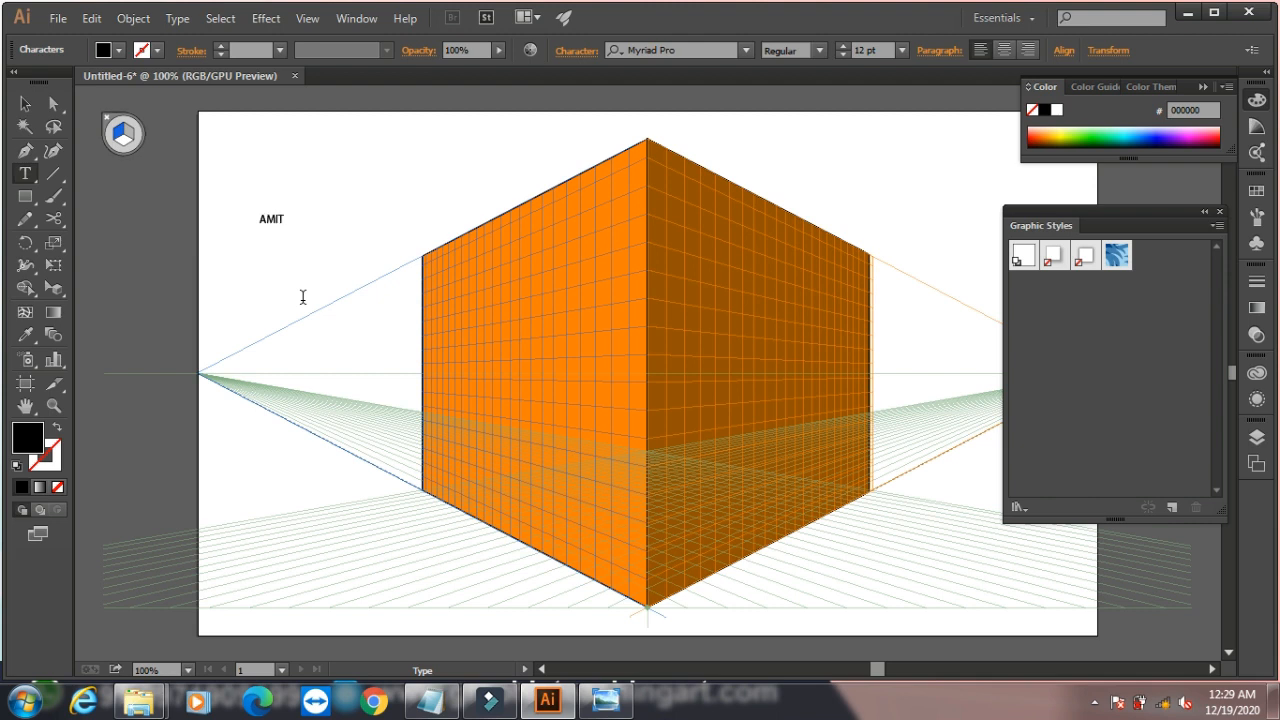
click(25, 103)
drag(283, 227, 325, 256)
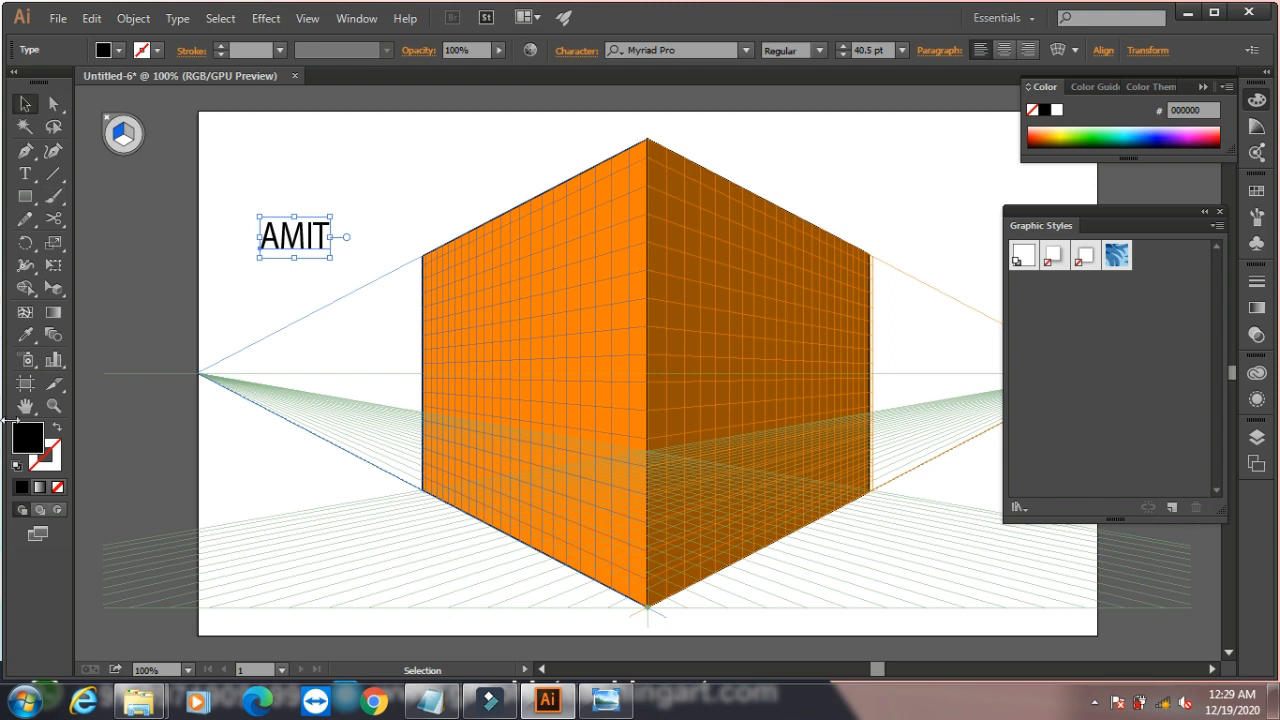
drag(55, 290, 104, 311)
drag(288, 232, 566, 352)
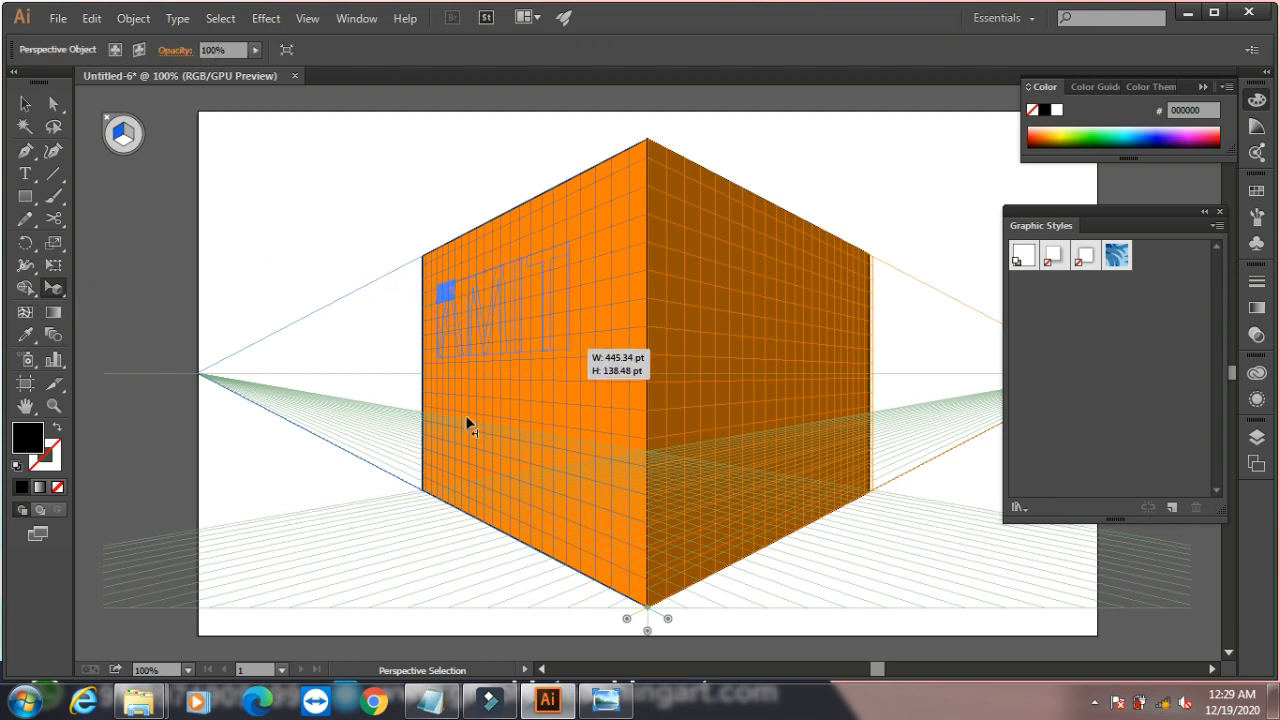
- Open the perspective text on the left wall with Edit Text and replace everything after its first letter with a different first name
click(142, 22)
mouse_move(250, 521)
mouse_move(251, 499)
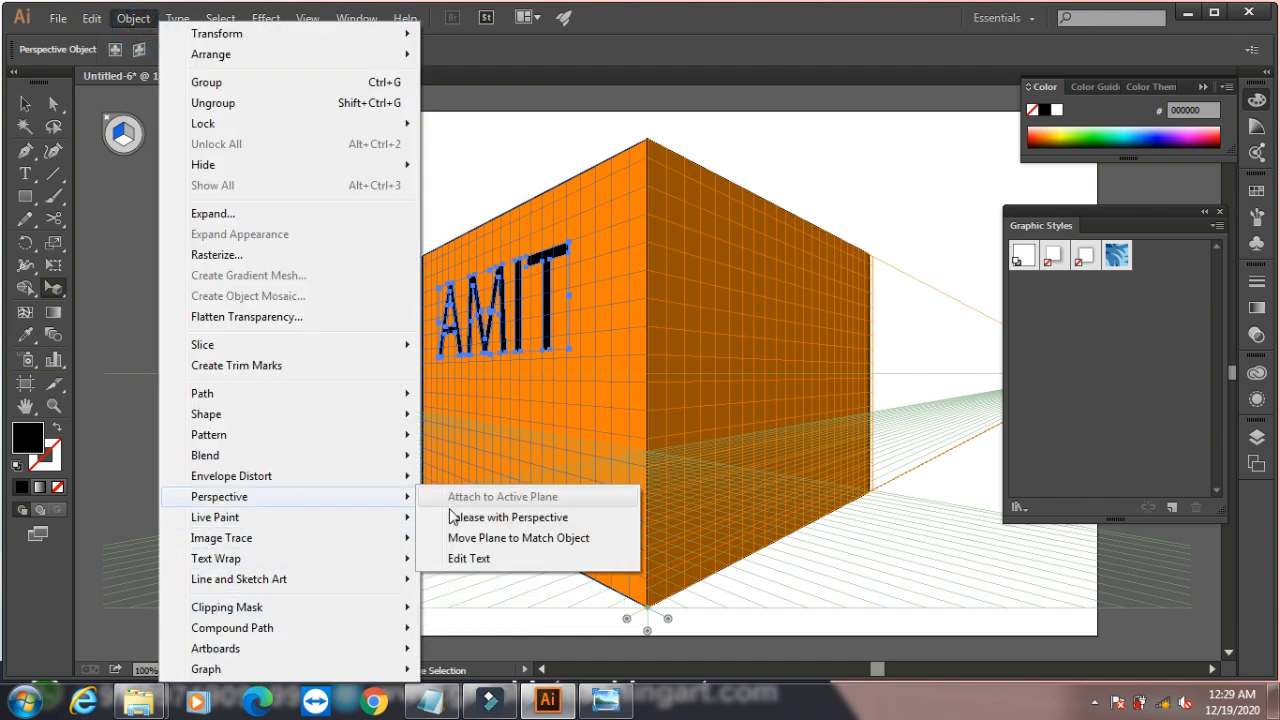
click(506, 560)
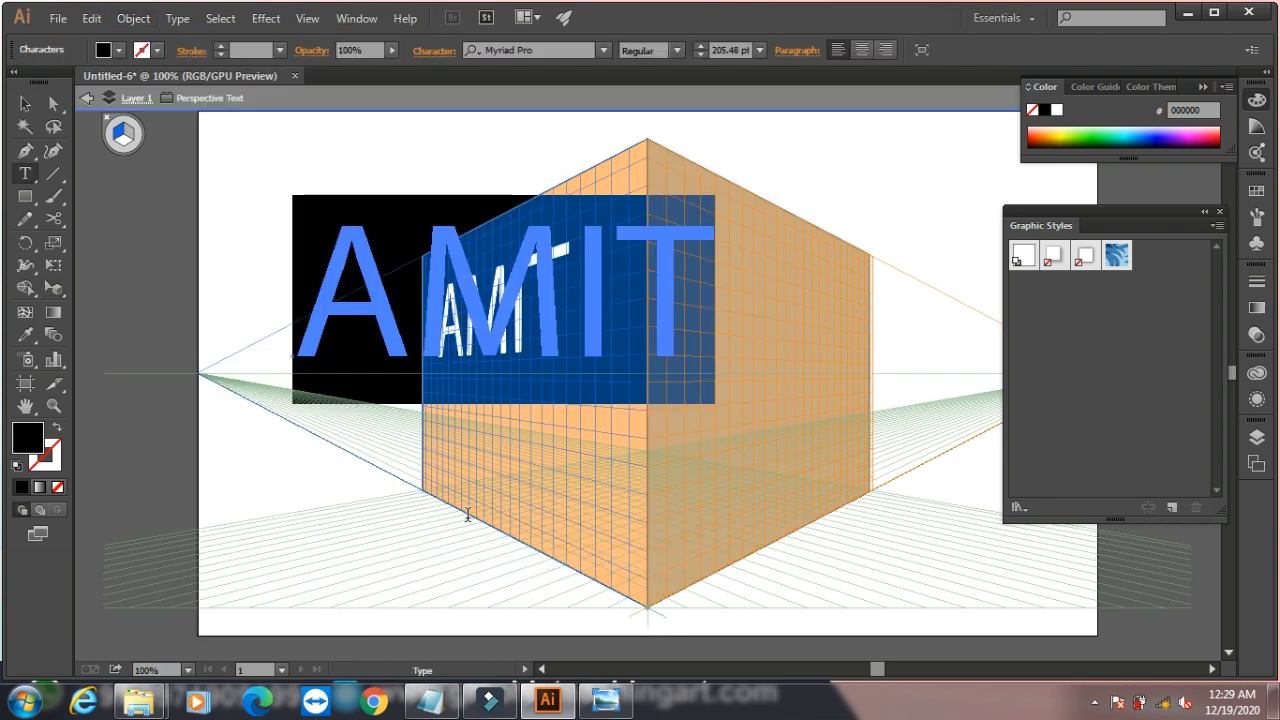
drag(678, 283, 452, 297)
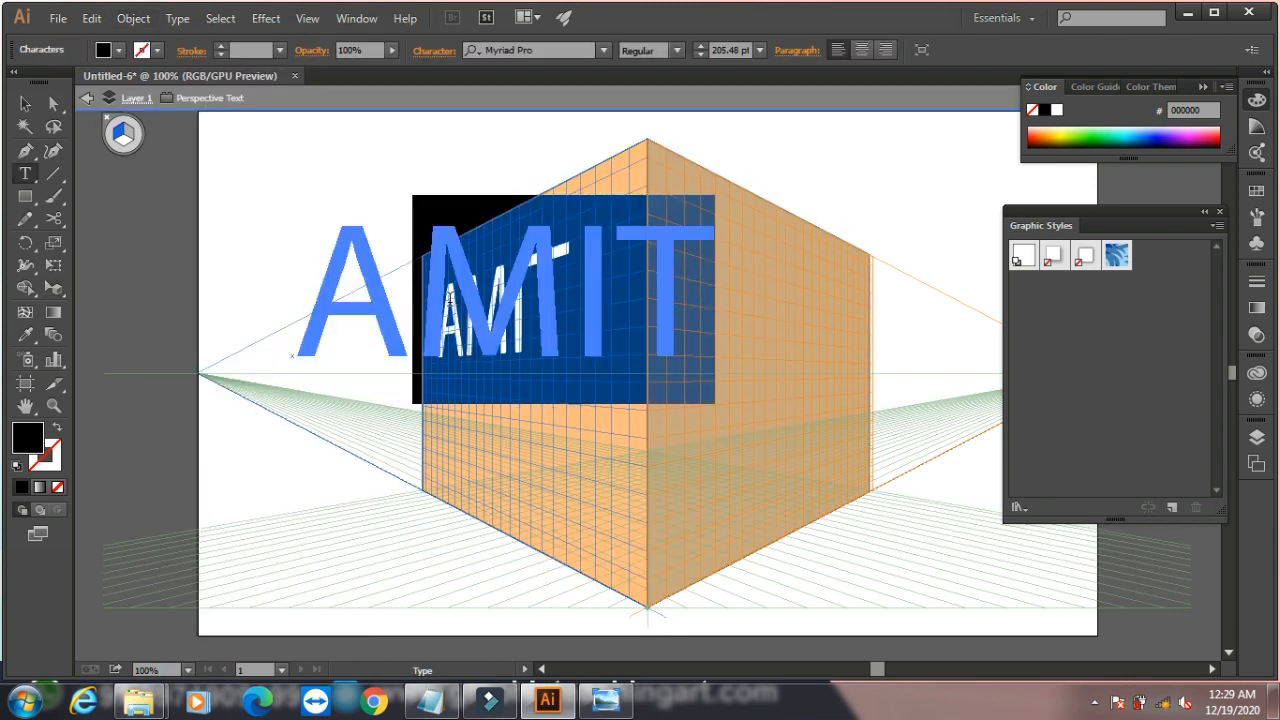
click(450, 297)
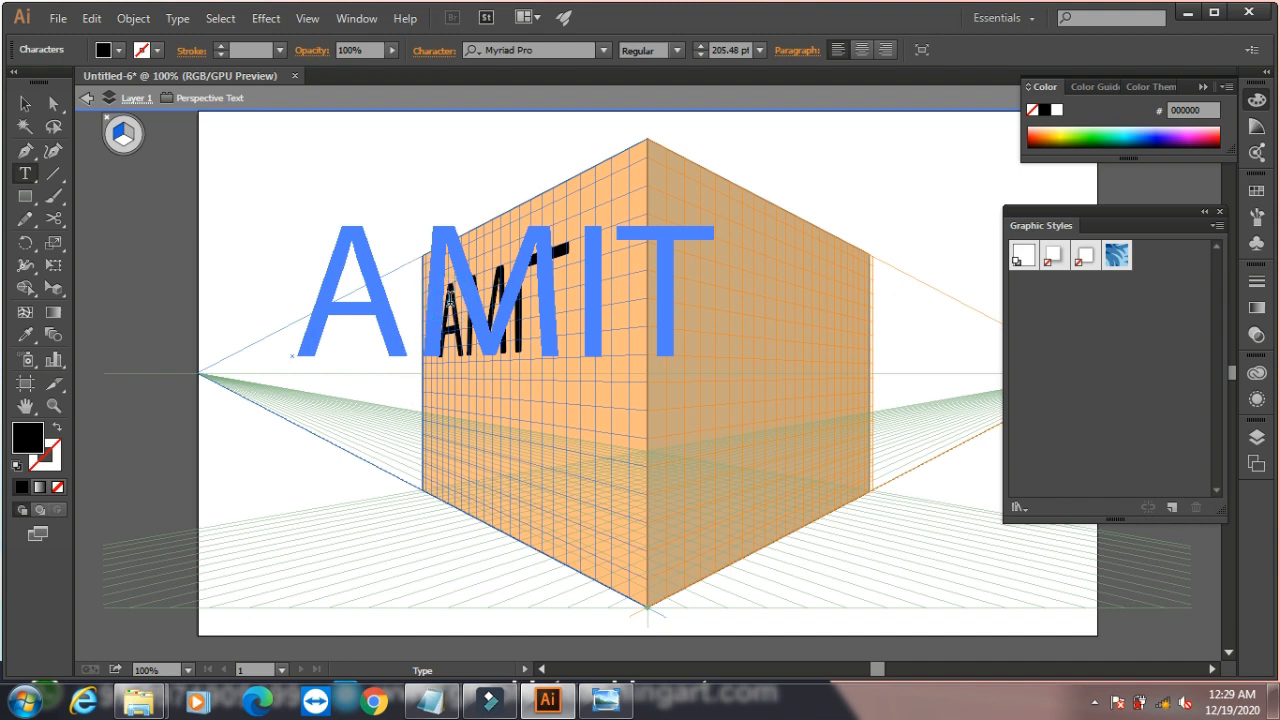
key(Delete)
key(Delete)
key(Delete)
text(S)
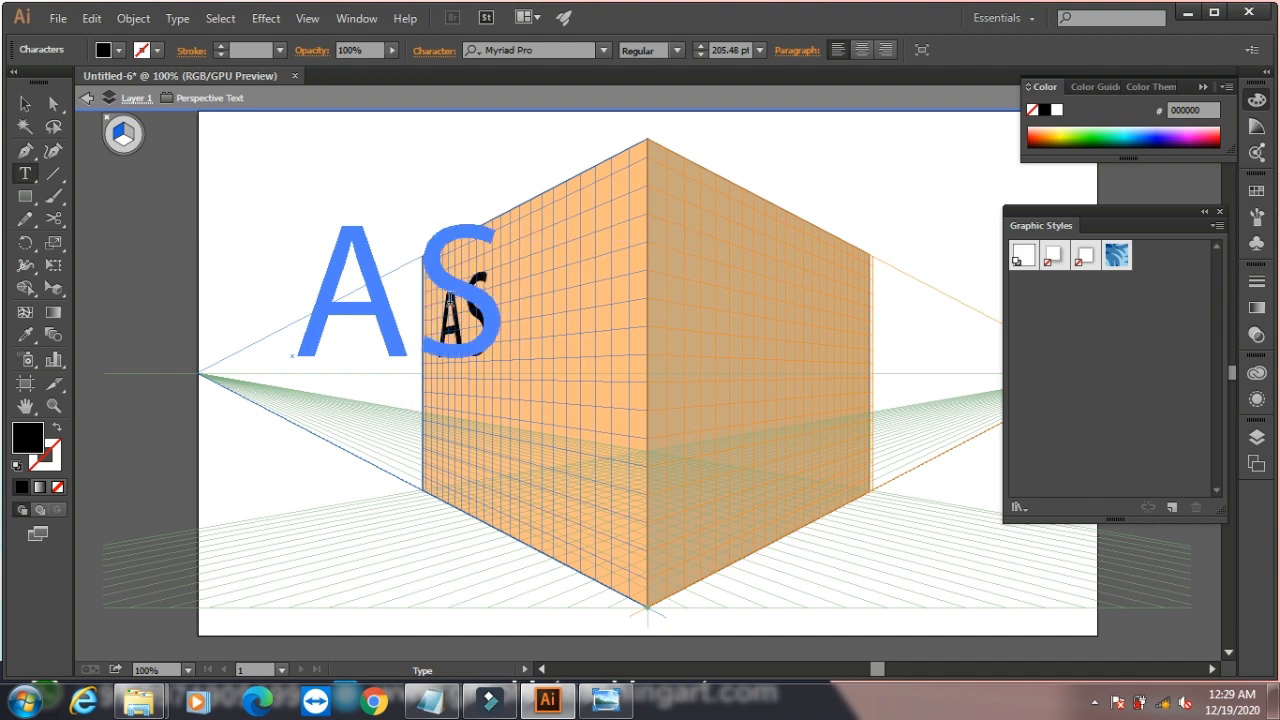
text(UMIT)
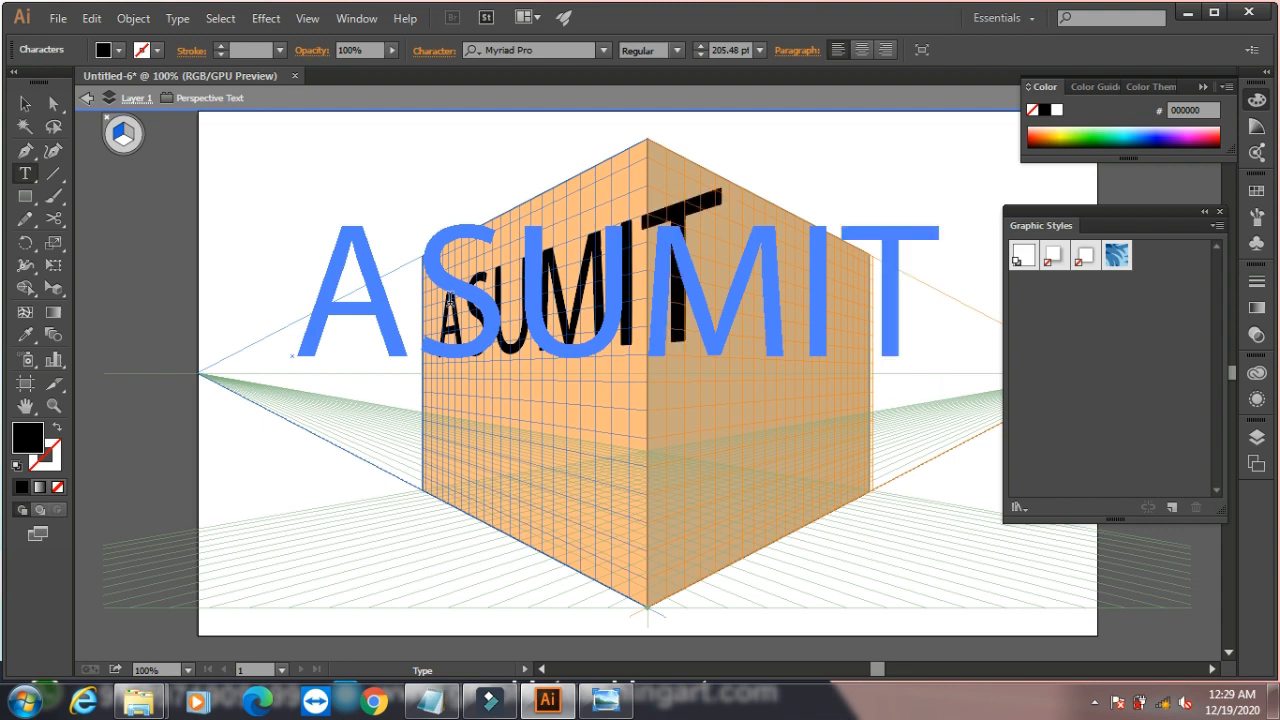
- Delete the leftover leading letter from the perspective text and exit isolation mode back to the artboard
key(Left)
key(Left)
key(Left)
key(Left)
key(Left)
key(BackSpace)
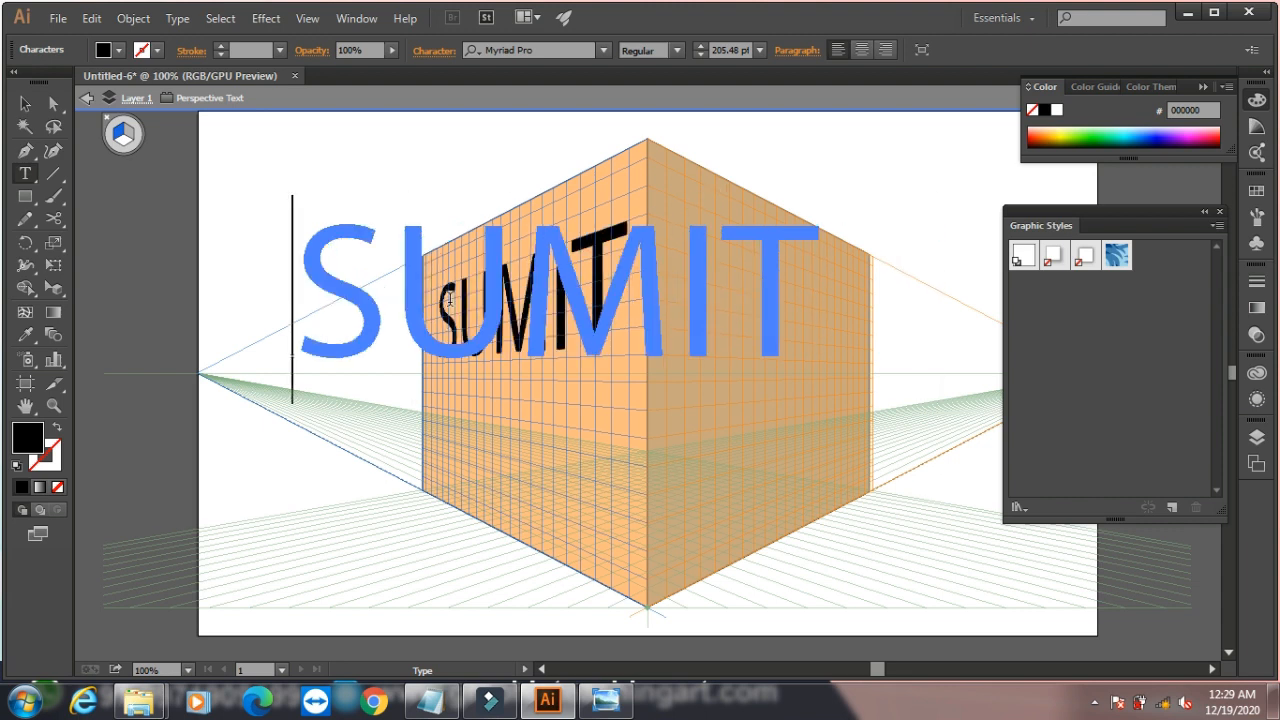
click(86, 99)
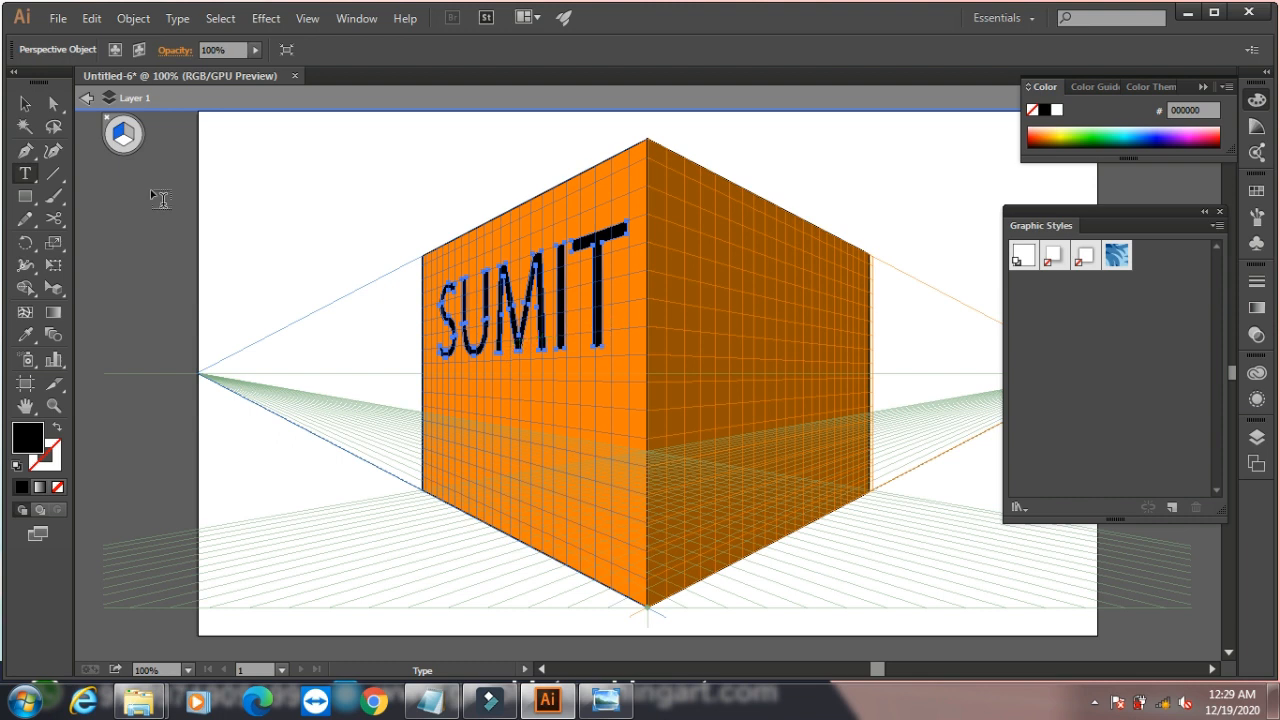
click(86, 98)
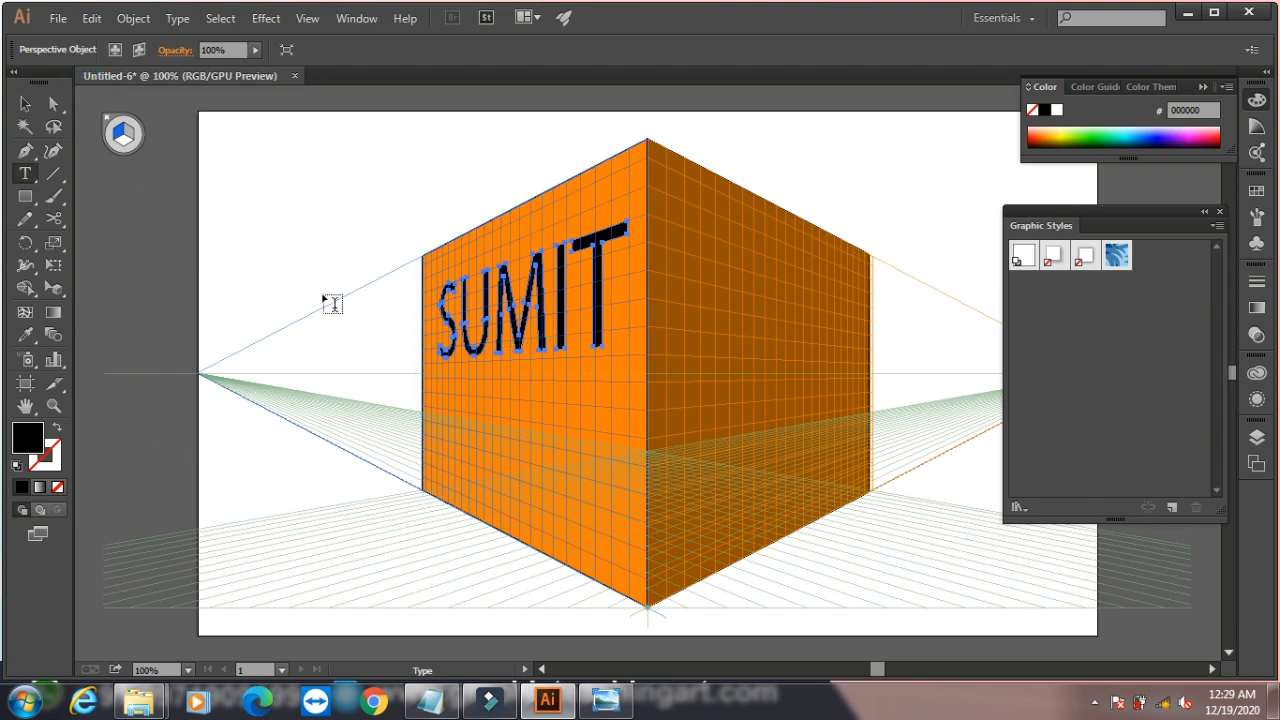
click(25, 104)
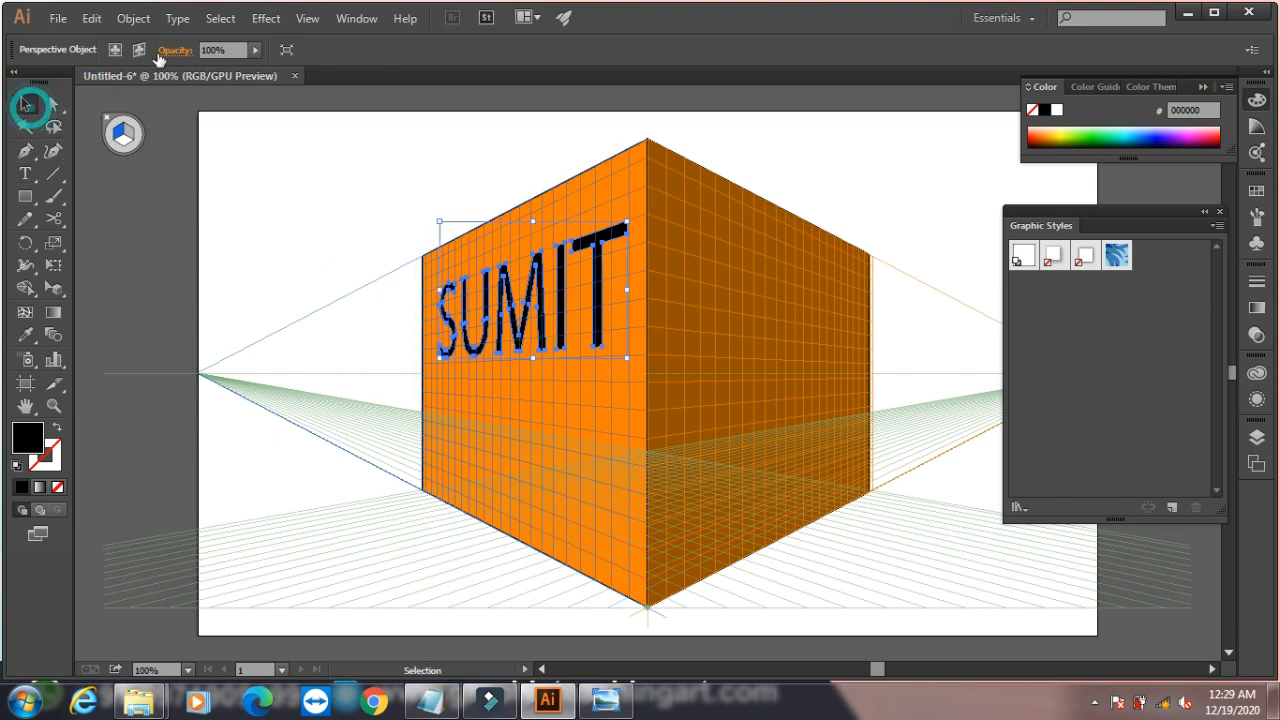
click(133, 18)
mouse_move(271, 500)
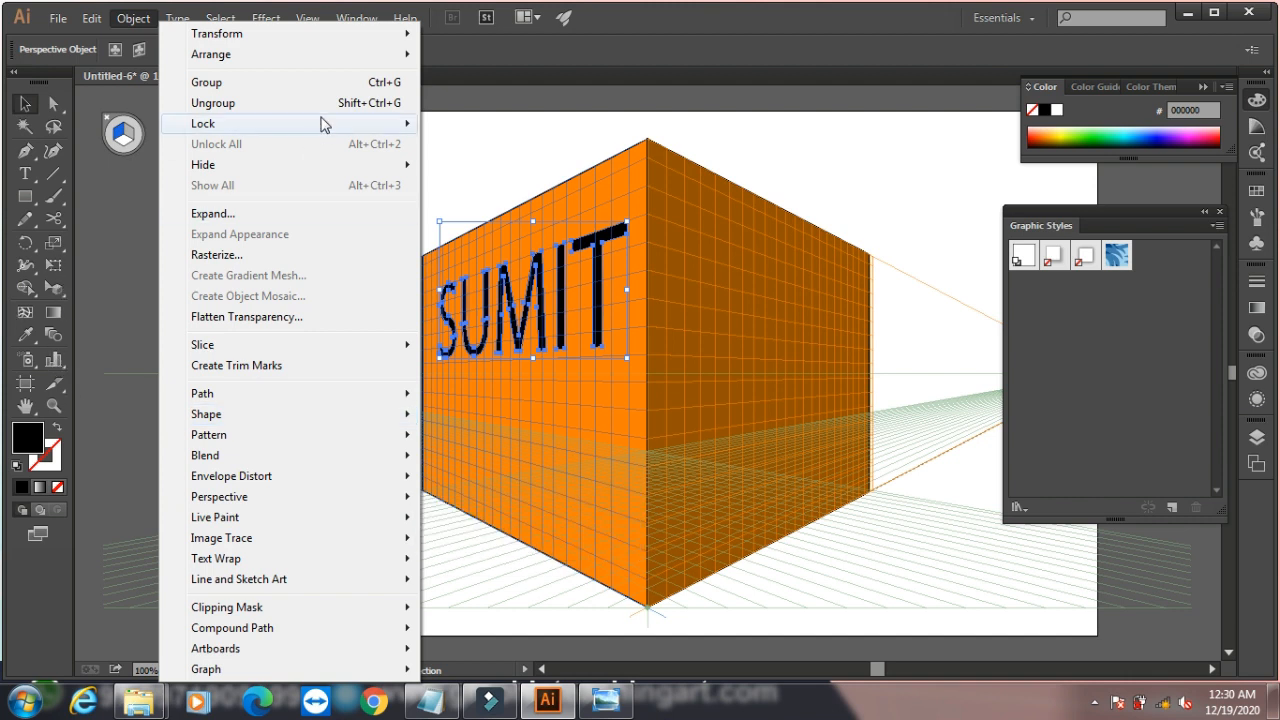
click(360, 17)
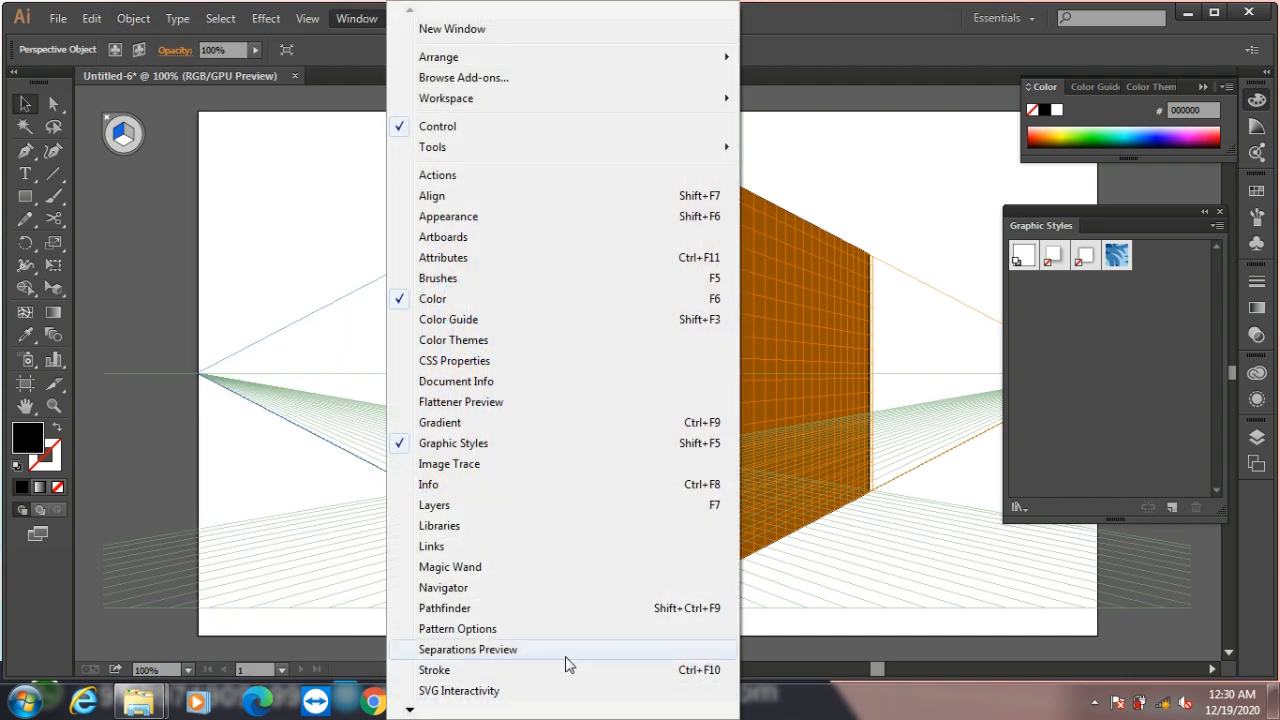
- Switch the perspective grid to the Three Point Perspective preset, accepting the expansion of attached text, and minimize the application window
mouse_move(313, 29)
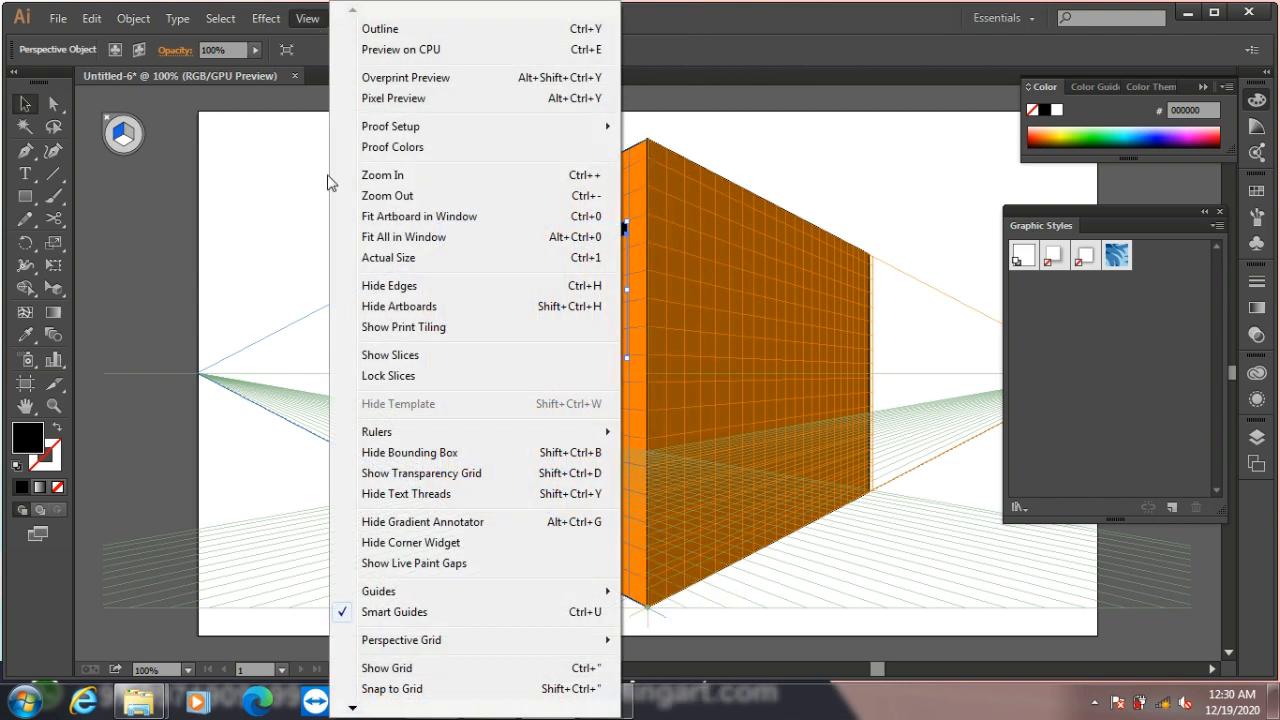
mouse_move(541, 648)
mouse_move(752, 598)
mouse_move(786, 612)
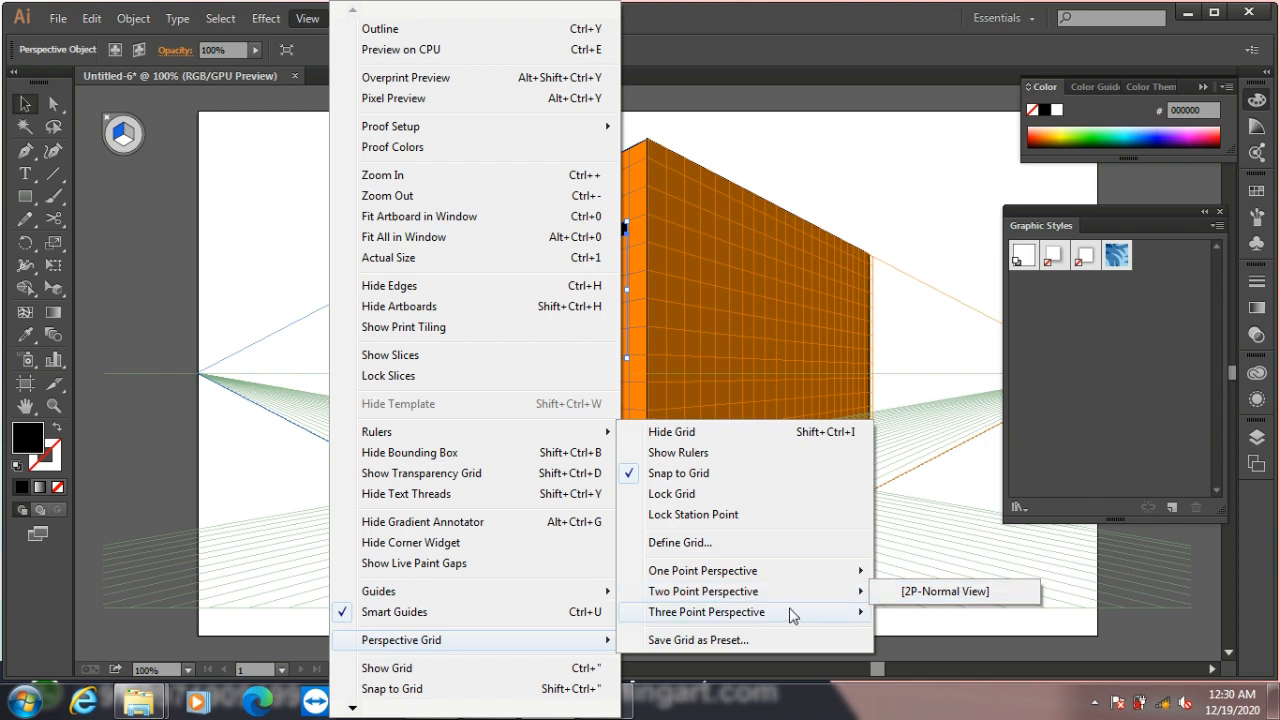
click(908, 612)
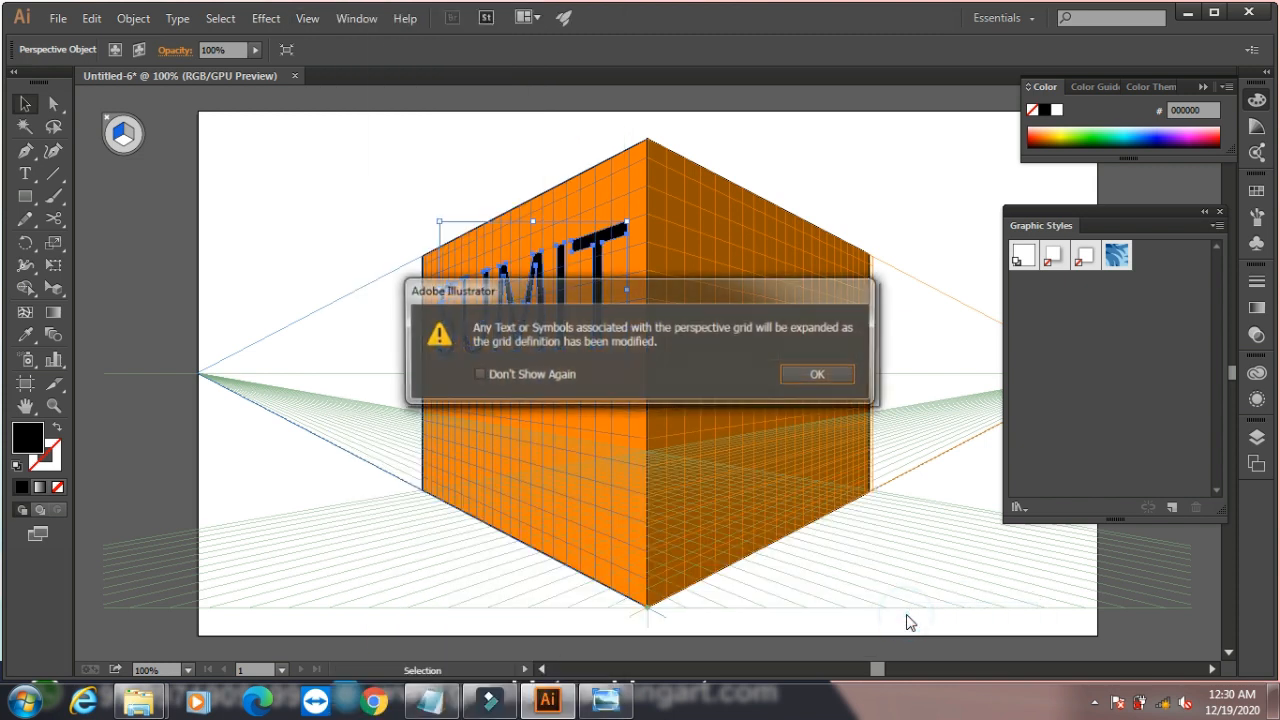
click(819, 375)
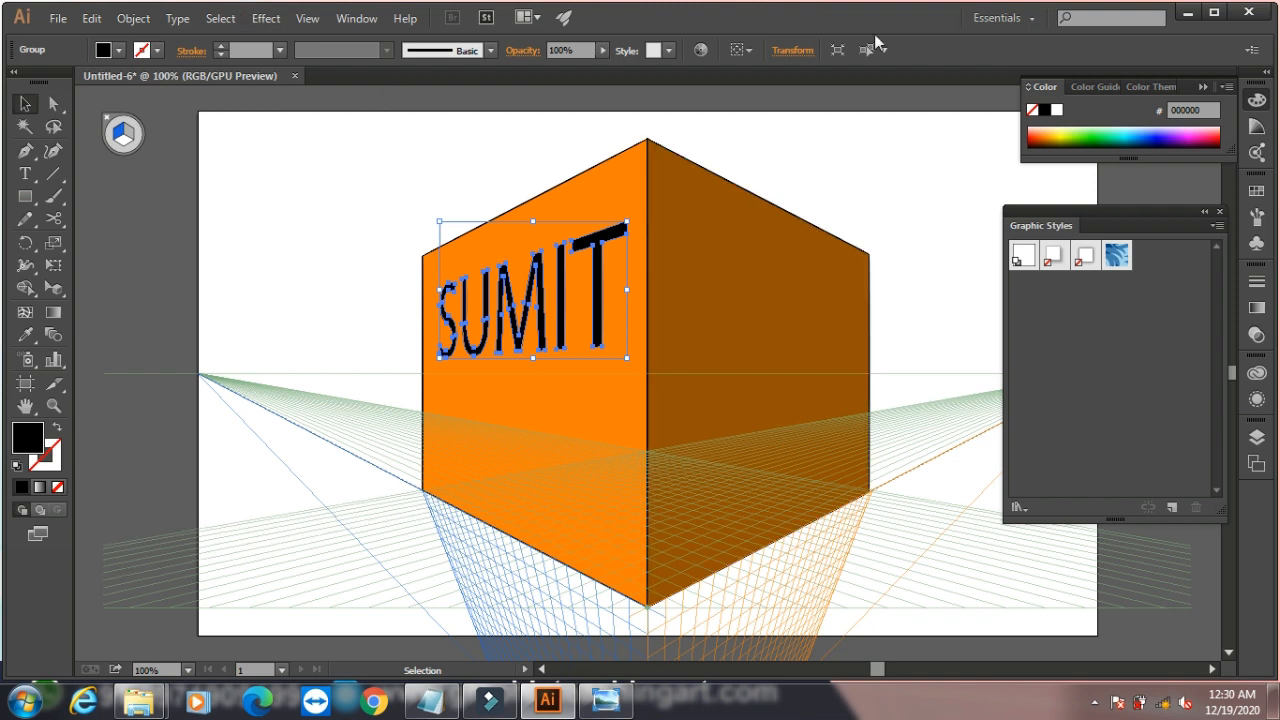
click(1190, 13)
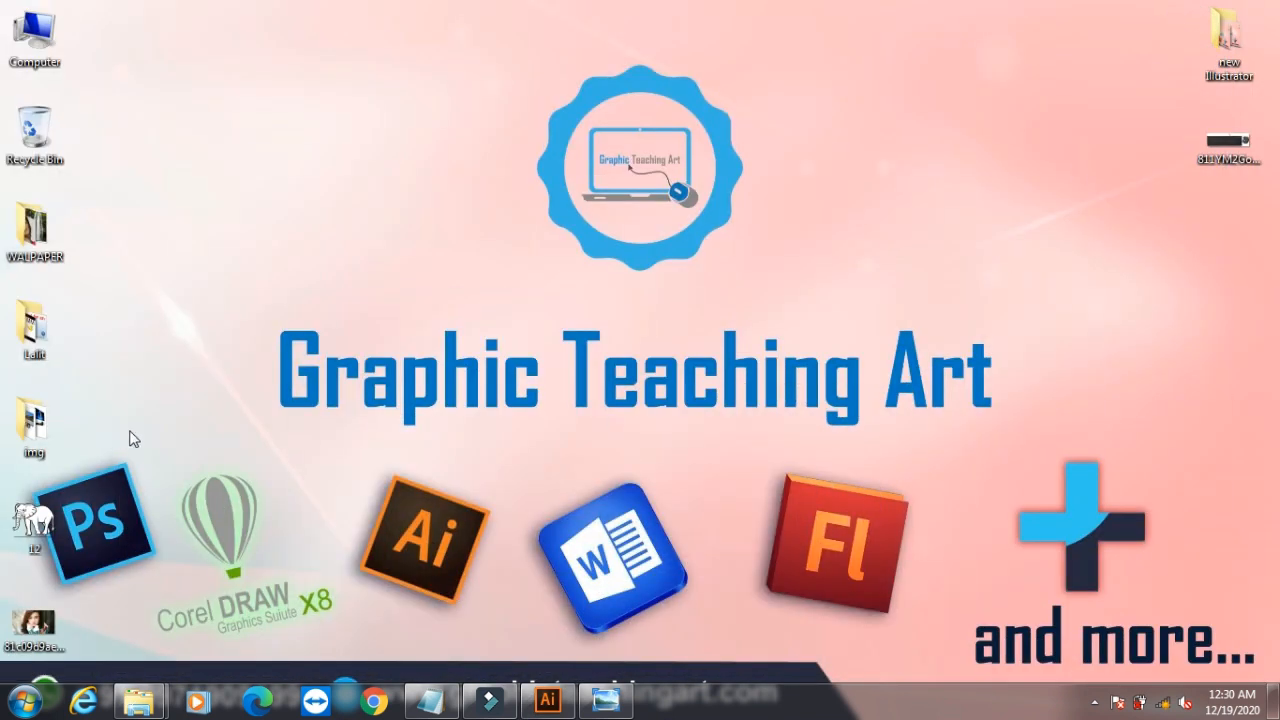